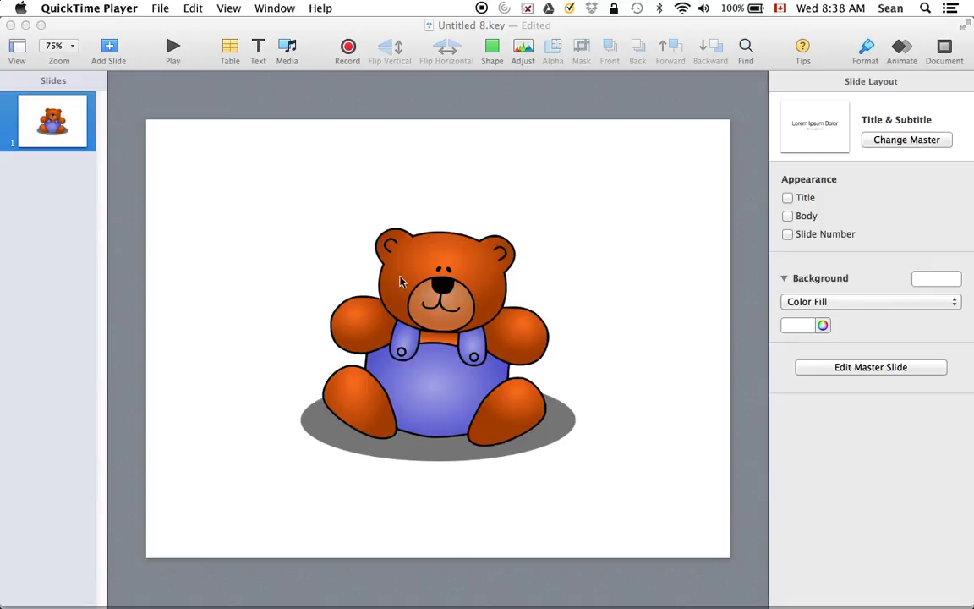
- Enlarge the bear picture proportionally and position it so the head and body fill most of the slide
{"action": "left_click", "coordinate": [448, 262]}
{"action": "left_click_drag", "start_coordinate": [448, 262], "coordinate": [423, 163]}
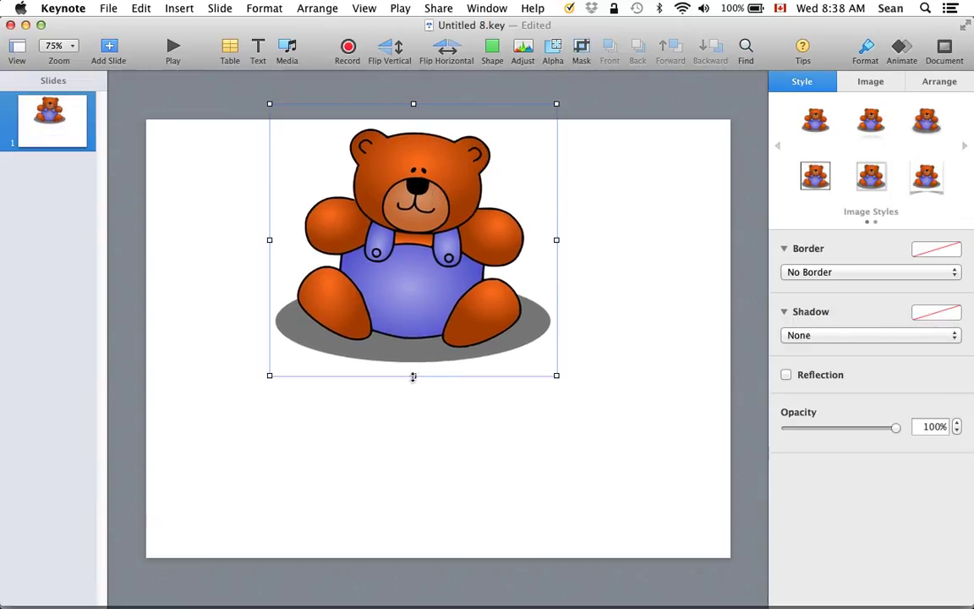
{"action": "left_click_drag", "start_coordinate": [412, 375], "coordinate": [404, 595]}
{"action": "left_click_drag", "start_coordinate": [435, 348], "coordinate": [452, 396]}
- Trace the bear's head and ears with the Pen tool as a closed ten-point shape of straight segments
{"action": "left_click", "coordinate": [492, 49]}
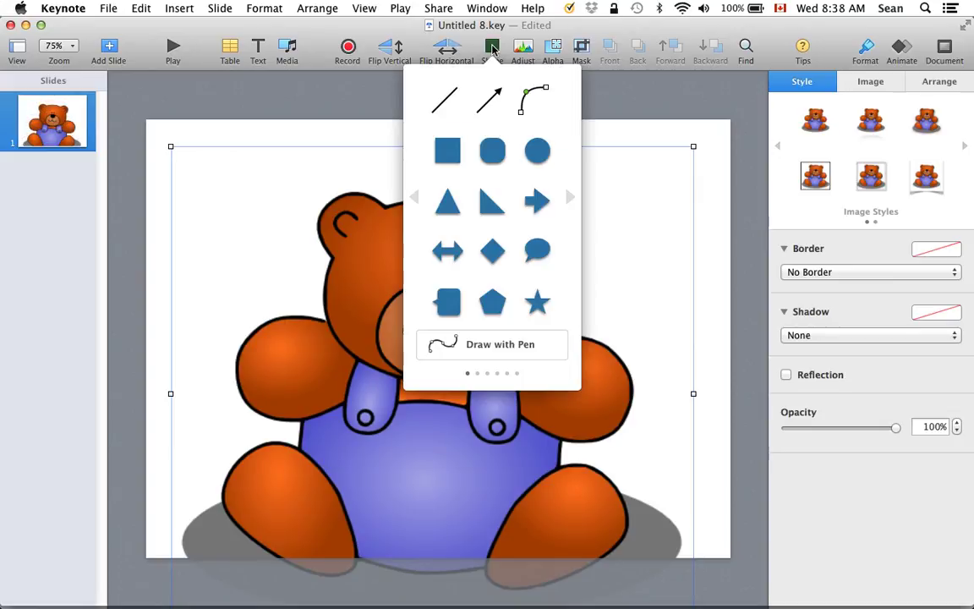
{"action": "left_click", "coordinate": [486, 344]}
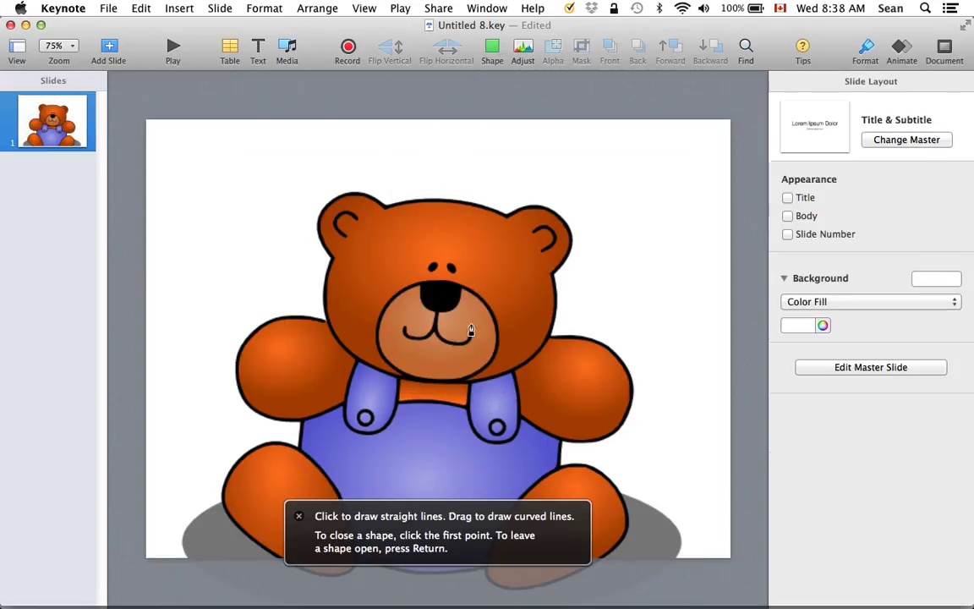
{"action": "left_click", "coordinate": [382, 208]}
{"action": "left_click", "coordinate": [329, 203]}
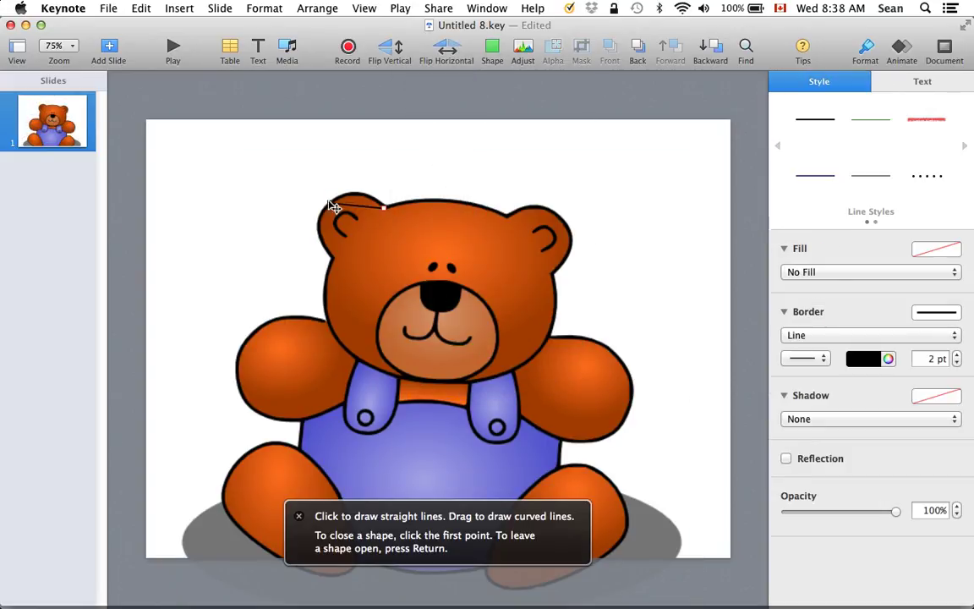
{"action": "left_click", "coordinate": [332, 262]}
{"action": "left_click", "coordinate": [341, 346]}
{"action": "left_click", "coordinate": [429, 384]}
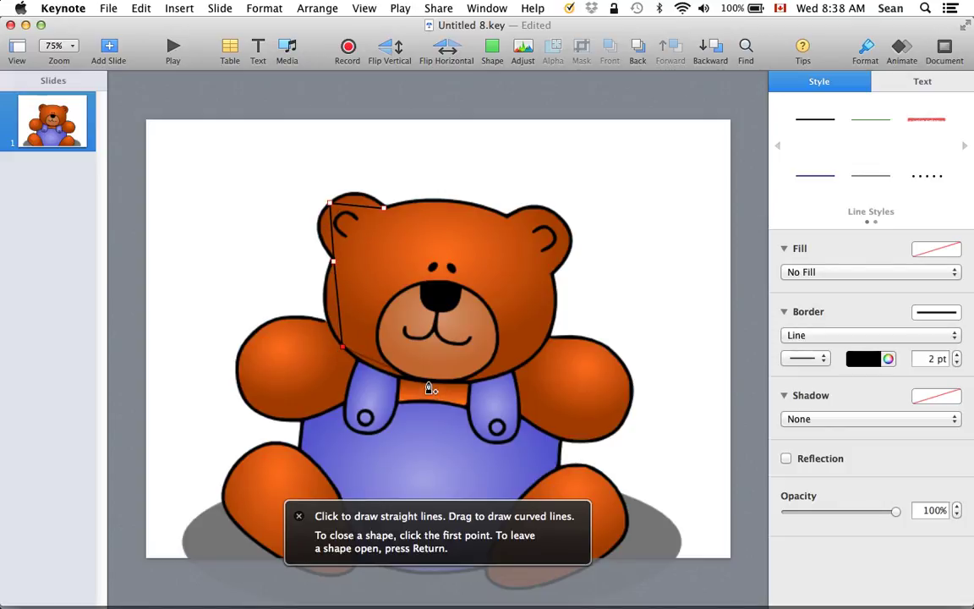
{"action": "left_click", "coordinate": [534, 360]}
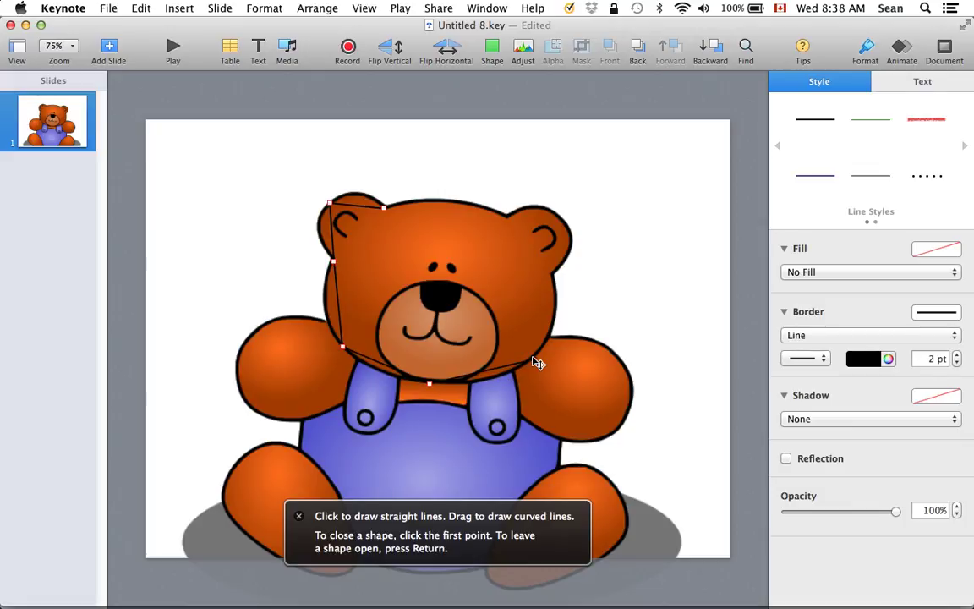
{"action": "left_click", "coordinate": [553, 274]}
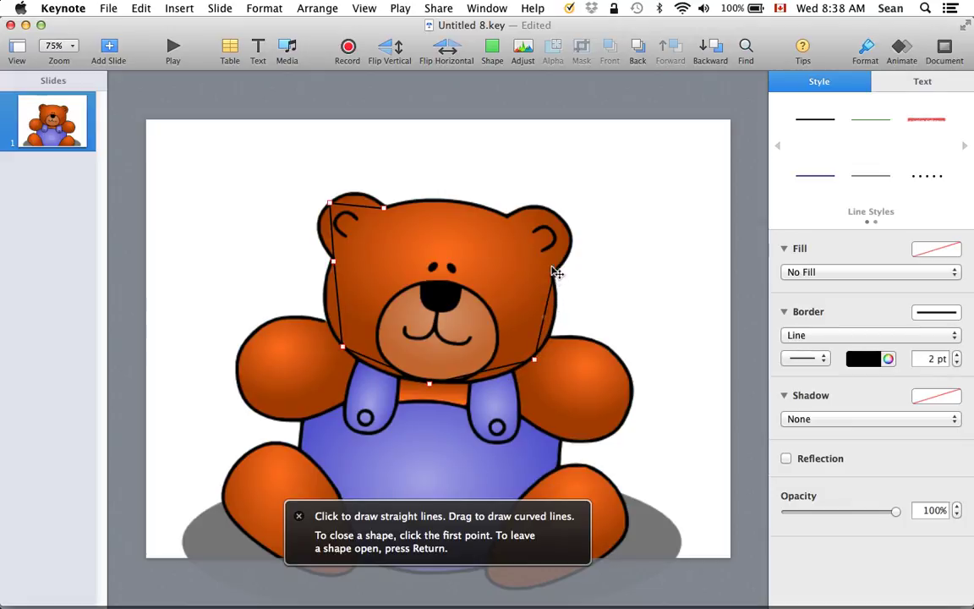
{"action": "left_click", "coordinate": [564, 223]}
{"action": "left_click", "coordinate": [507, 219]}
{"action": "left_click", "coordinate": [451, 202]}
{"action": "left_click", "coordinate": [385, 210]}
{"action": "key", "text": "Return"}
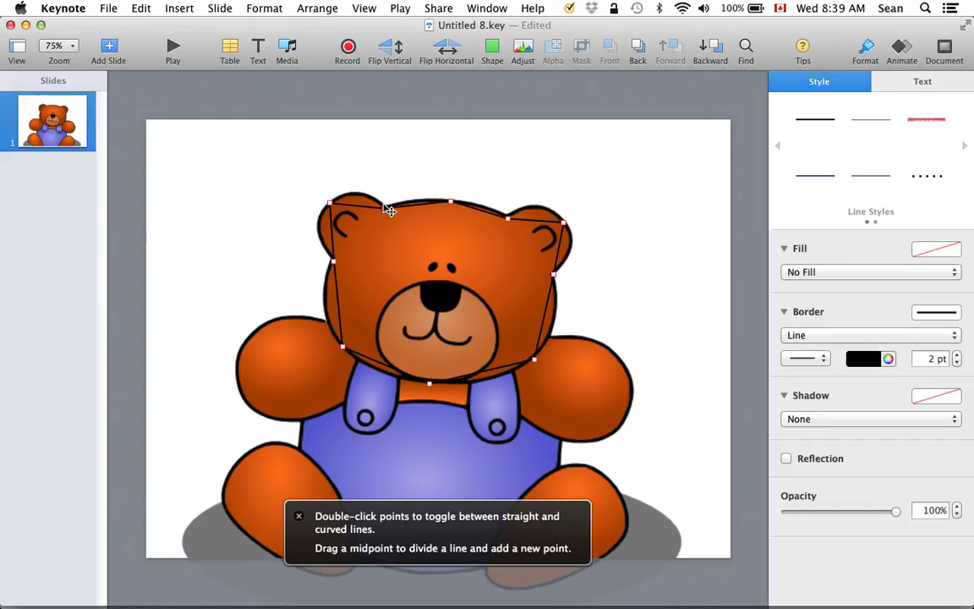
- Convert the head outline's points on both ears, both cheeks, the chin and the crown into curves that follow the picture
{"action": "double_click", "coordinate": [330, 205]}
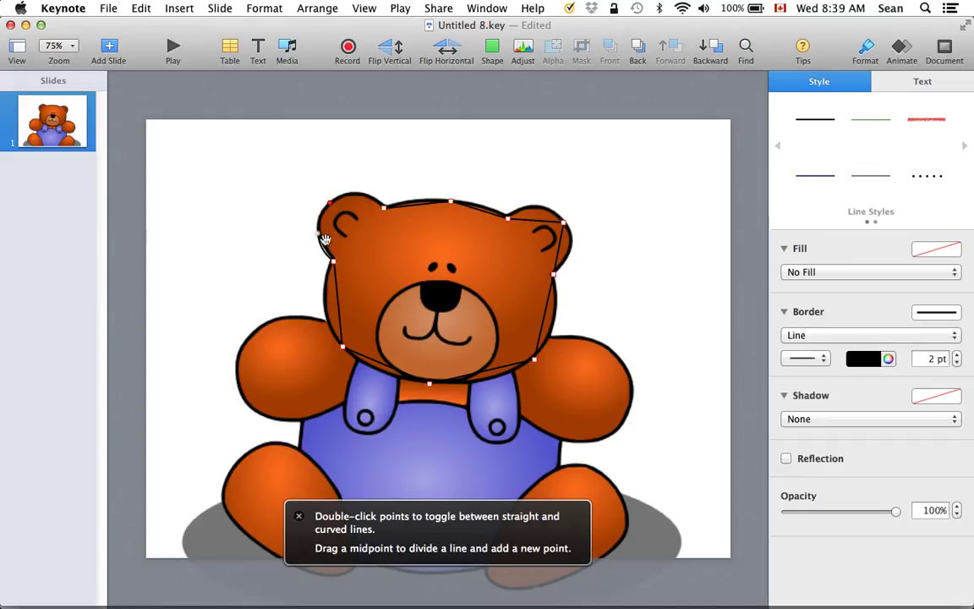
{"action": "double_click", "coordinate": [343, 345]}
{"action": "double_click", "coordinate": [429, 383]}
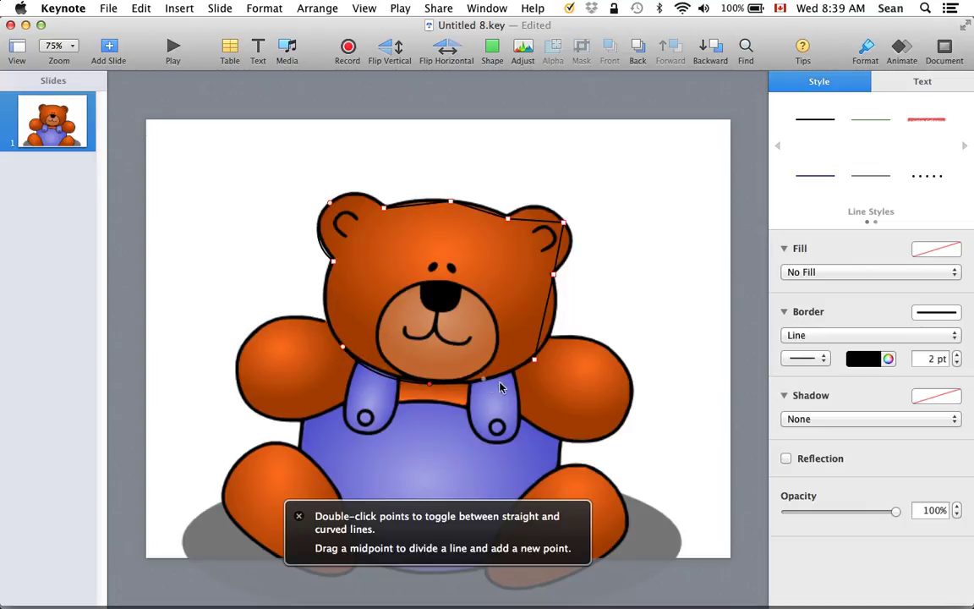
{"action": "double_click", "coordinate": [536, 360]}
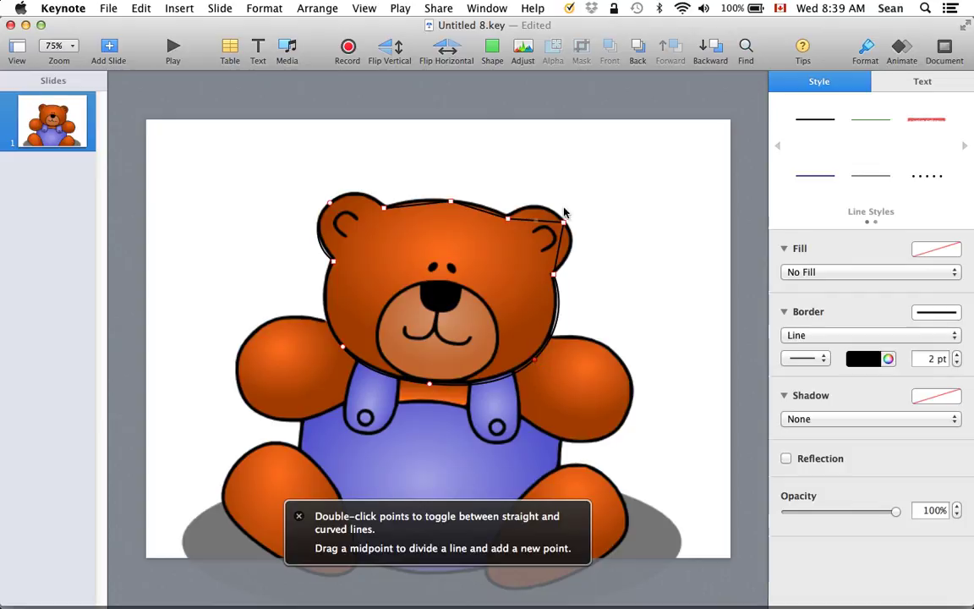
{"action": "double_click", "coordinate": [565, 225]}
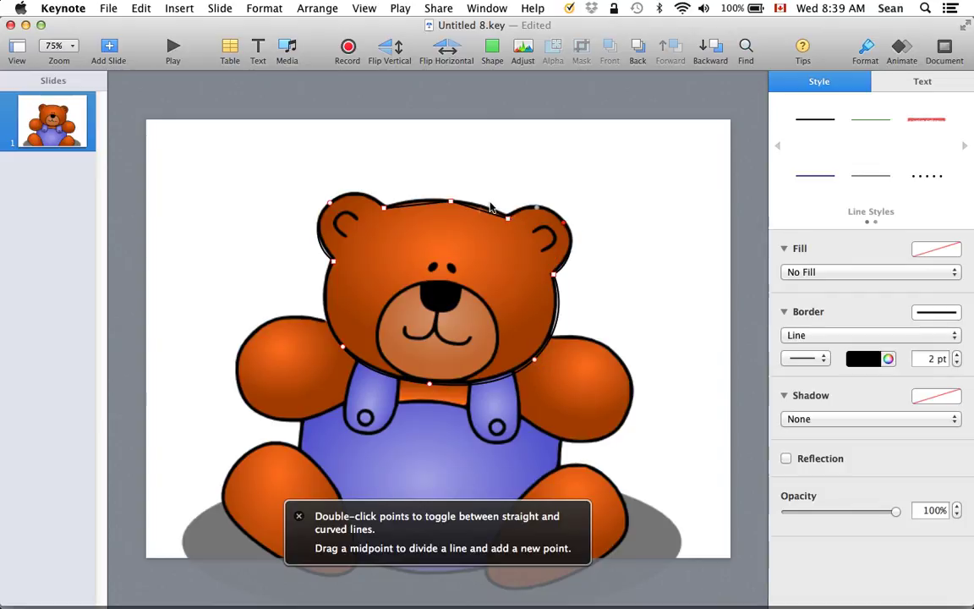
{"action": "double_click", "coordinate": [452, 204]}
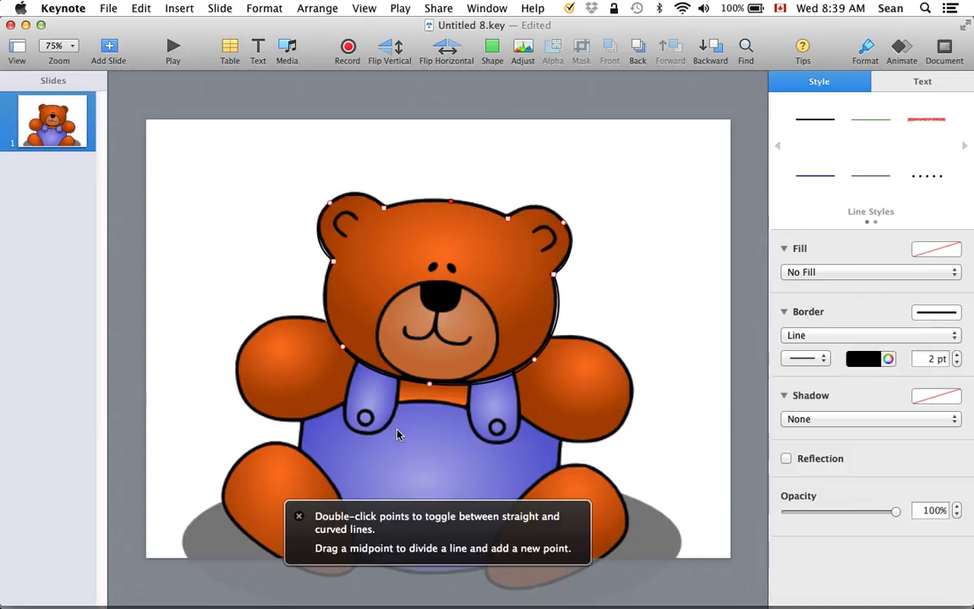
{"action": "key", "text": "Escape"}
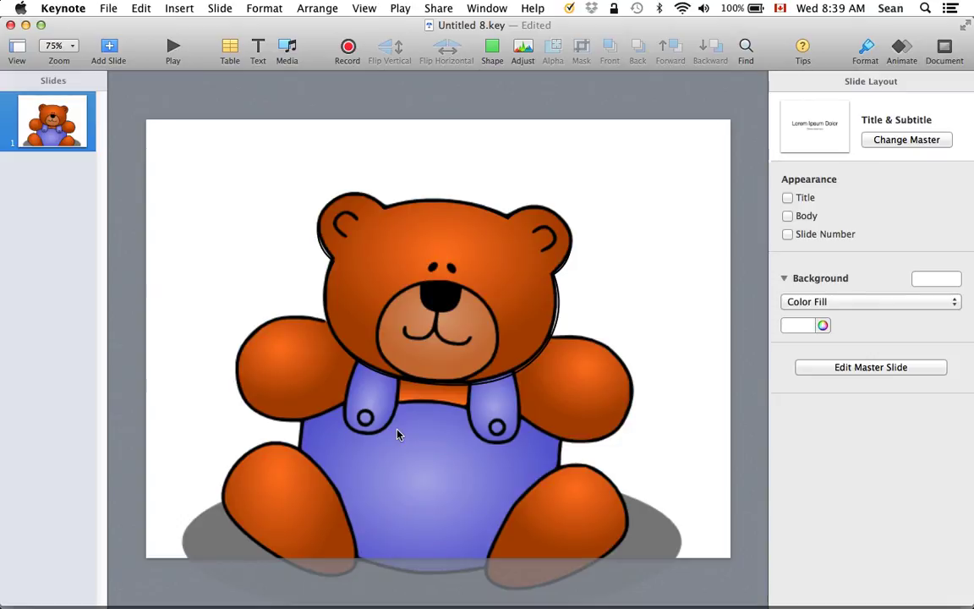
- Delete the bear picture to check the traced head outline on its own, and undo the deletion
{"action": "left_click", "coordinate": [399, 435]}
{"action": "key", "text": "Delete"}
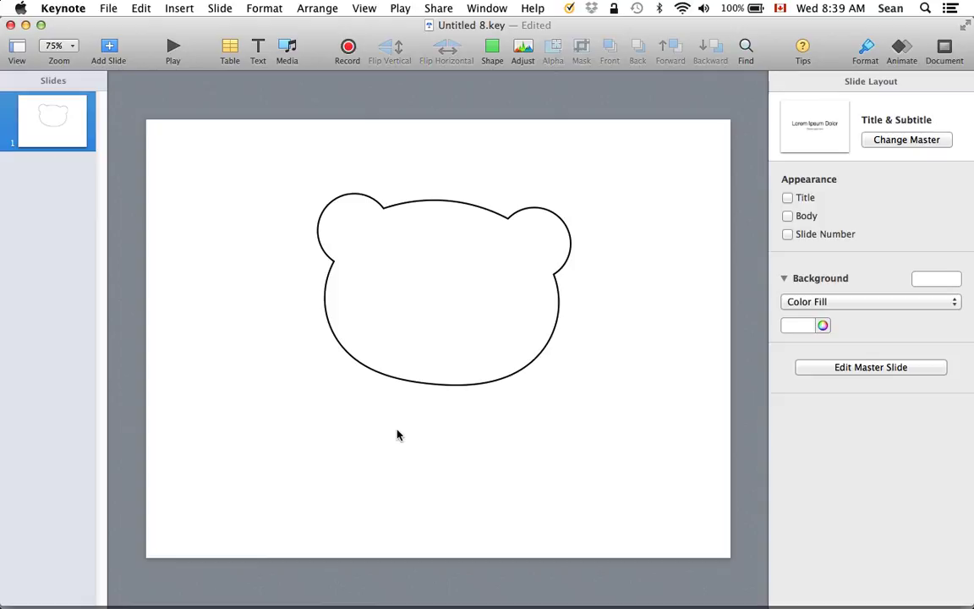
{"action": "key", "text": "super+z"}
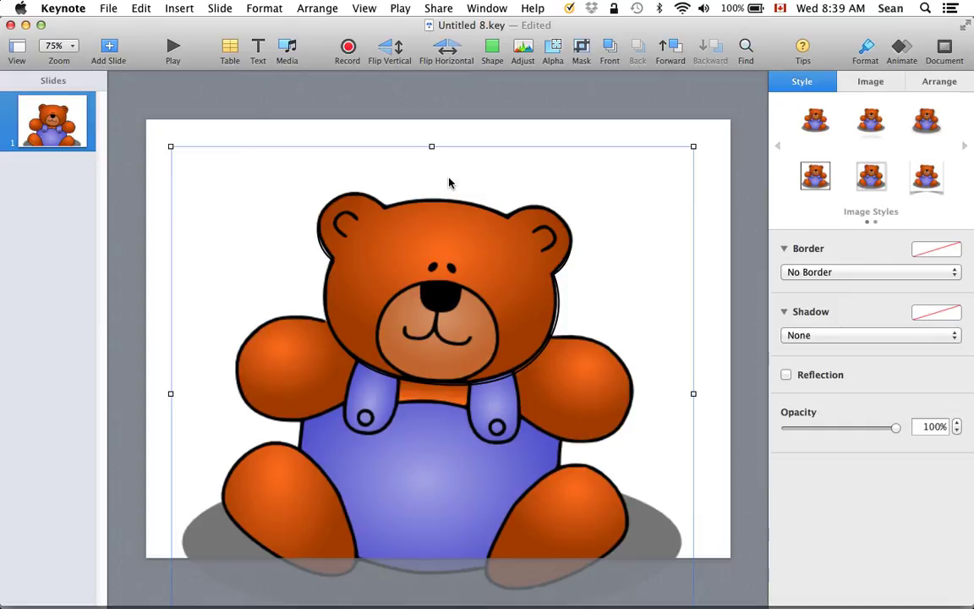
- Trace the bear's snout with the Pen tool as a closed four-point shape starting above the nose
{"action": "left_click", "coordinate": [491, 48]}
{"action": "left_click", "coordinate": [491, 348]}
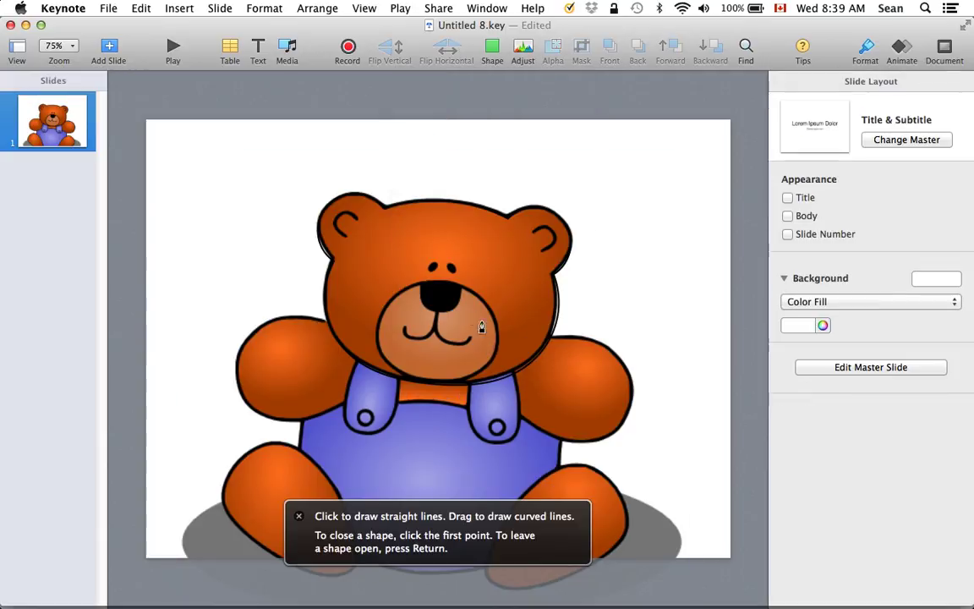
{"action": "left_click", "coordinate": [440, 284]}
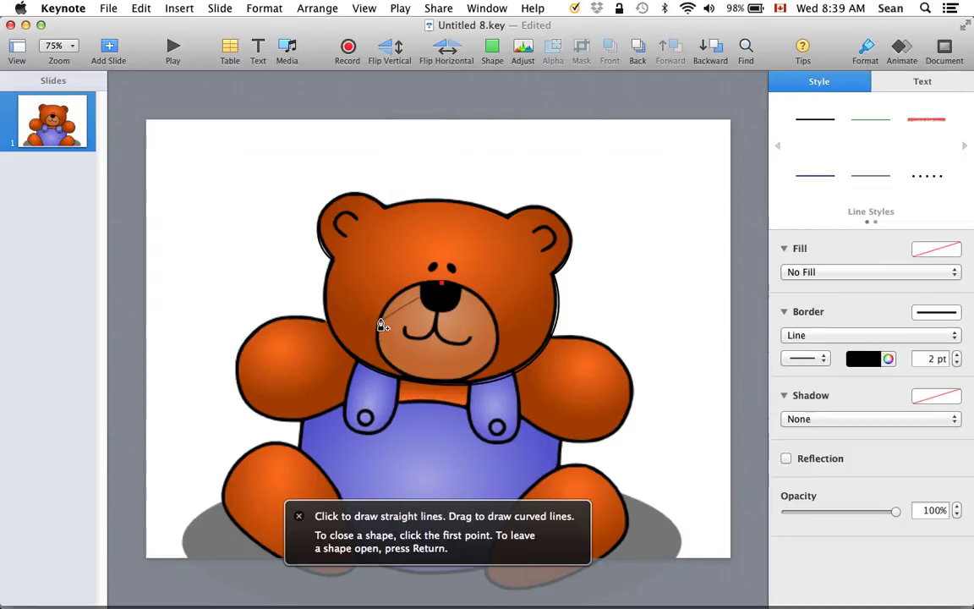
{"action": "left_click", "coordinate": [382, 322]}
{"action": "left_click", "coordinate": [432, 382]}
{"action": "left_click", "coordinate": [500, 339]}
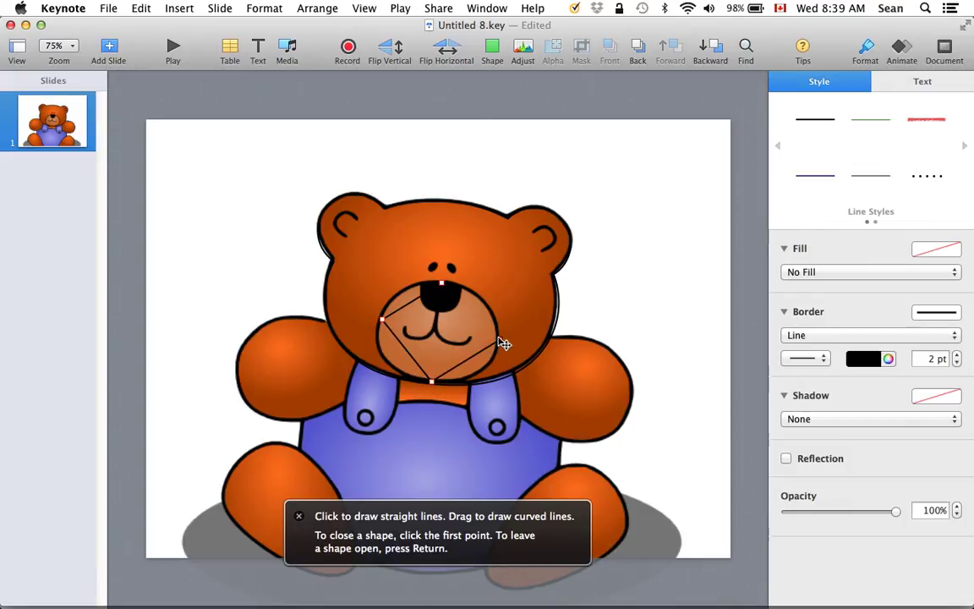
{"action": "left_click", "coordinate": [440, 283]}
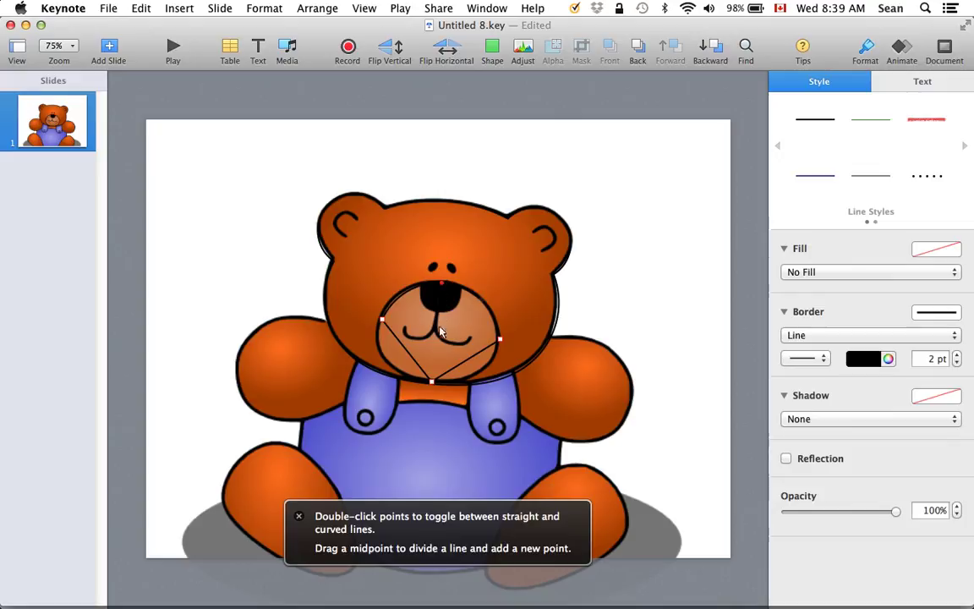
- Convert the snout outline's side and bottom points into curves to round it
{"action": "double_click", "coordinate": [384, 321]}
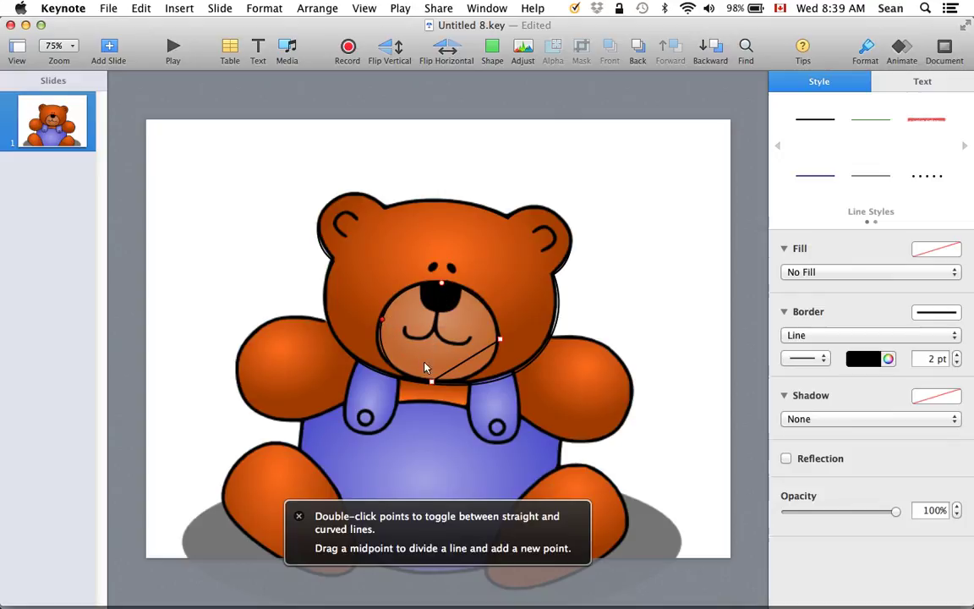
{"action": "double_click", "coordinate": [433, 382]}
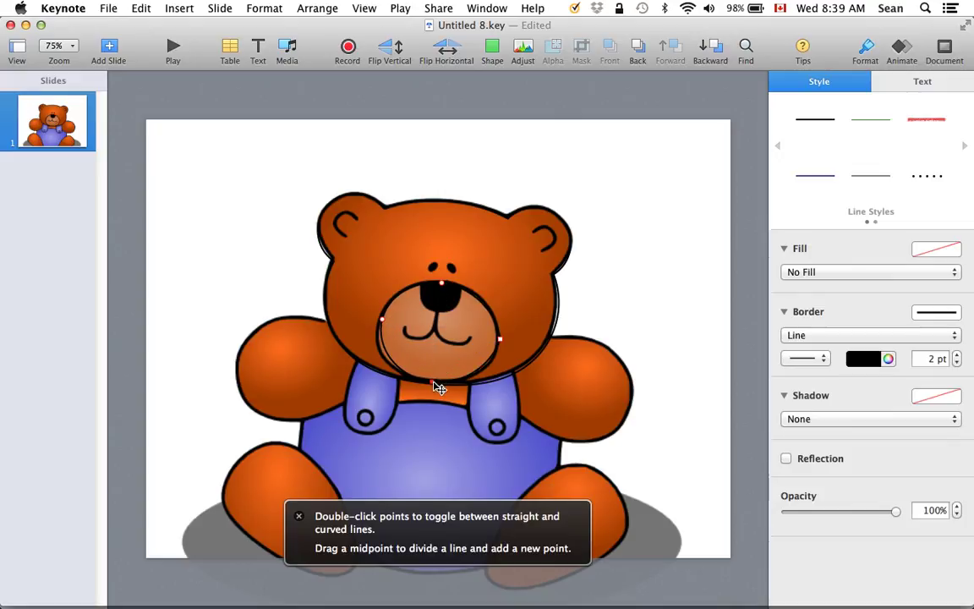
{"action": "double_click", "coordinate": [500, 339]}
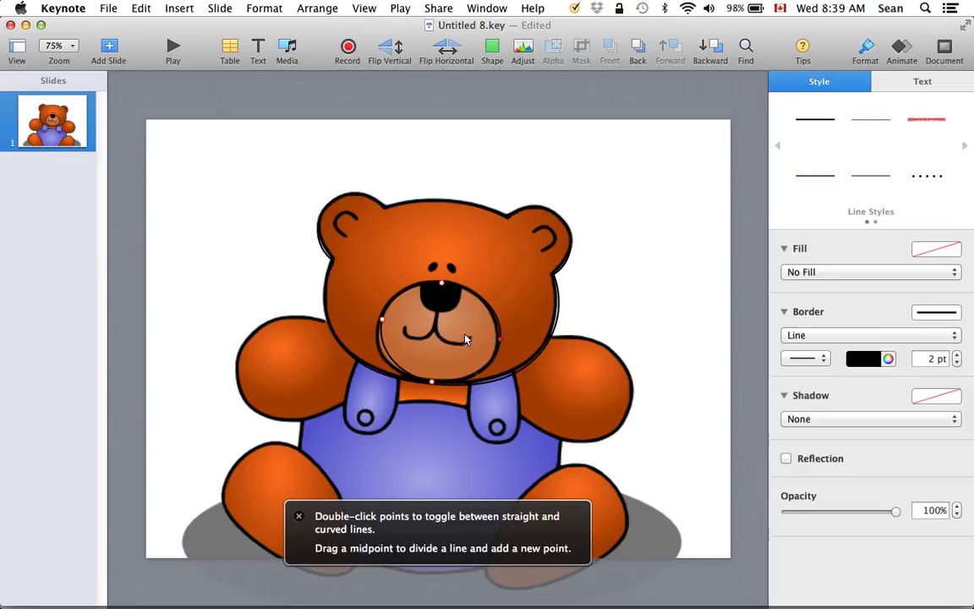
{"action": "key", "text": "Escape"}
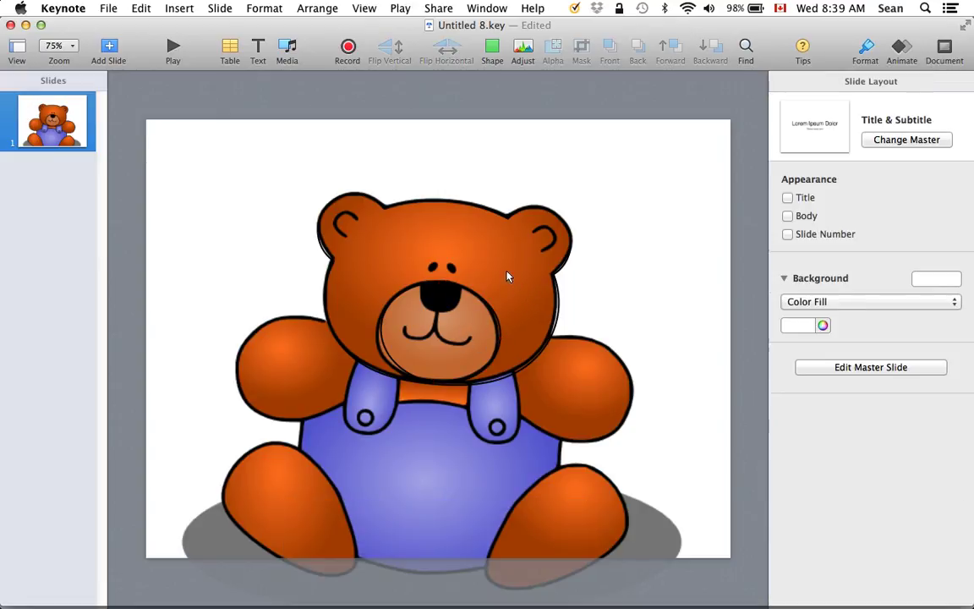
- Shrink the bear picture away from the tracing and add a point on the snout outline's lower-left curve, pulling it slightly outward
{"action": "left_click", "coordinate": [437, 470]}
{"action": "left_click_drag", "start_coordinate": [174, 150], "coordinate": [455, 416]}
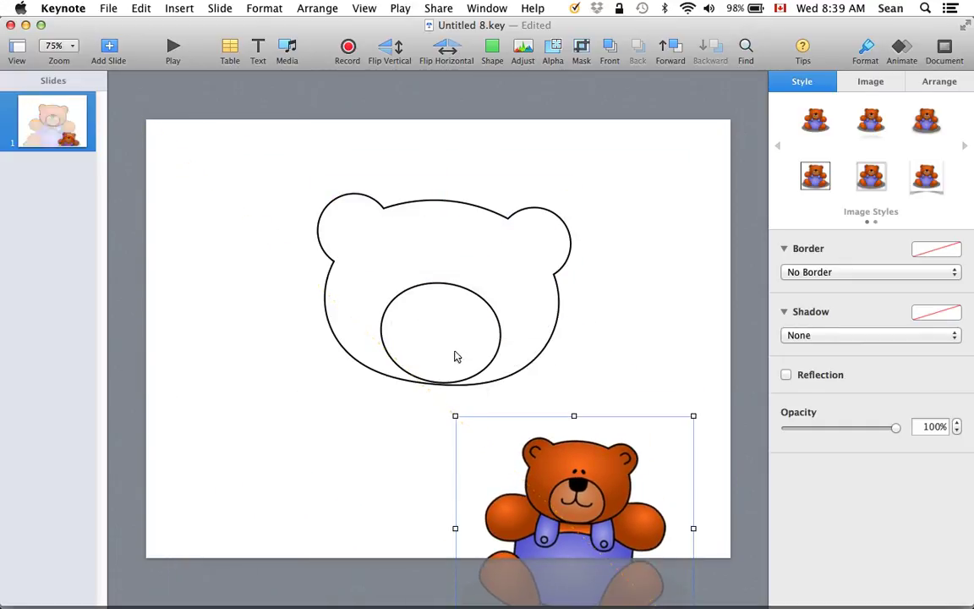
{"action": "left_click", "coordinate": [407, 376]}
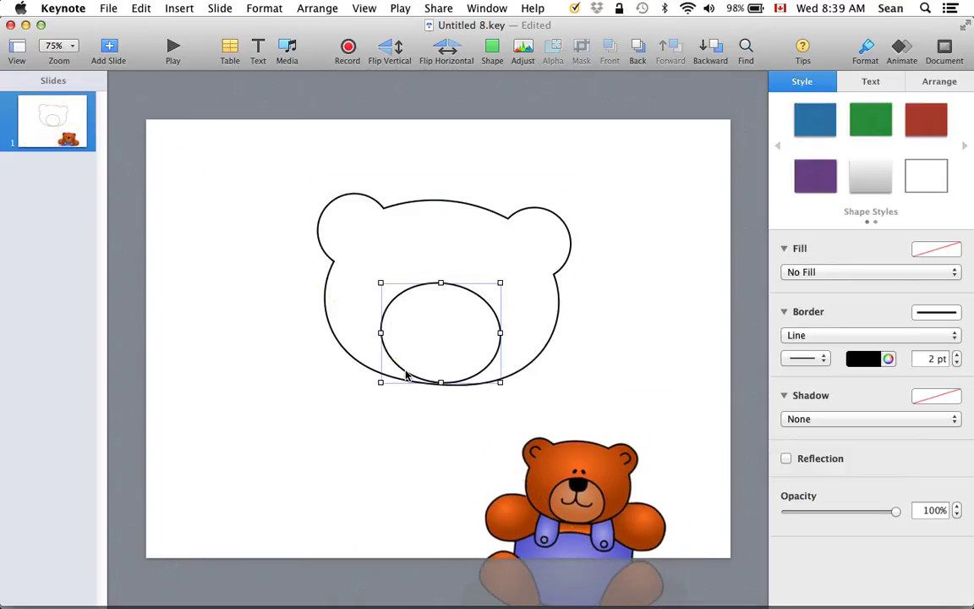
{"action": "double_click", "coordinate": [395, 366]}
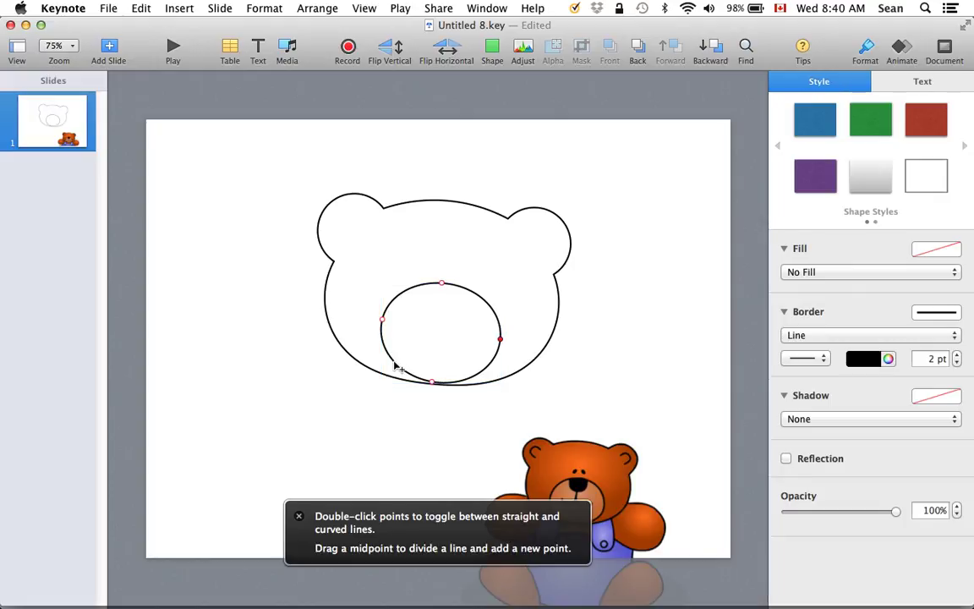
{"action": "left_click_drag", "start_coordinate": [398, 367], "coordinate": [390, 365]}
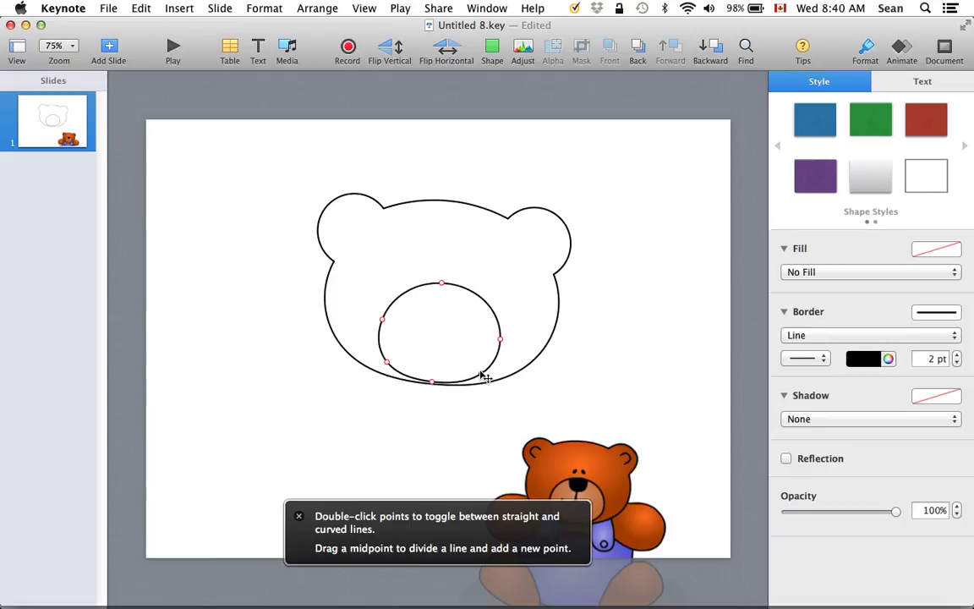
{"action": "key", "text": "Return"}
{"action": "key", "text": "Return"}
- Move the small bear picture to the left side of the slide beside the head outline as a reference
{"action": "left_click_drag", "start_coordinate": [599, 474], "coordinate": [318, 381]}
{"action": "left_click", "coordinate": [439, 339]}
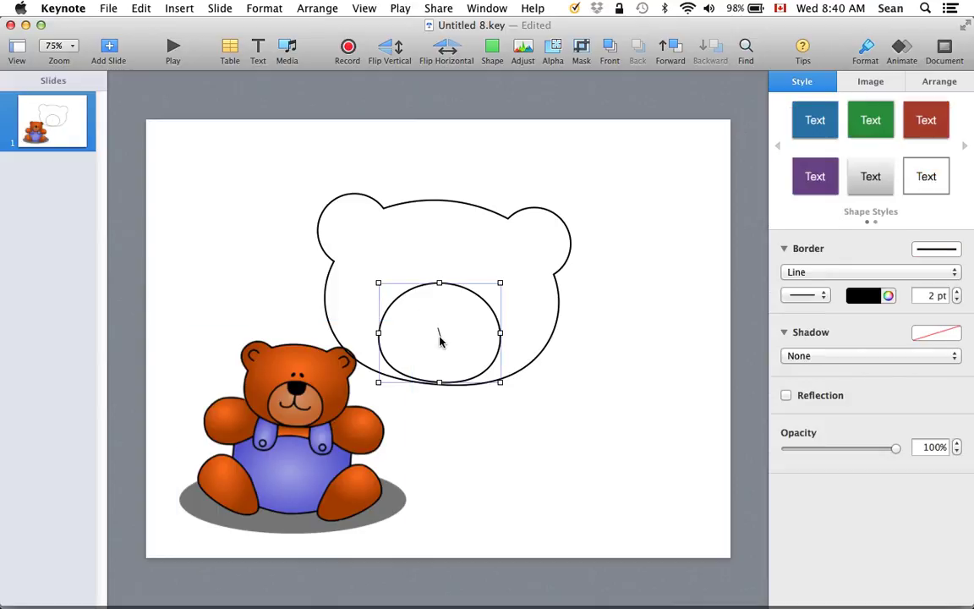
{"action": "double_click", "coordinate": [439, 338]}
{"action": "left_click_drag", "start_coordinate": [281, 406], "coordinate": [237, 355]}
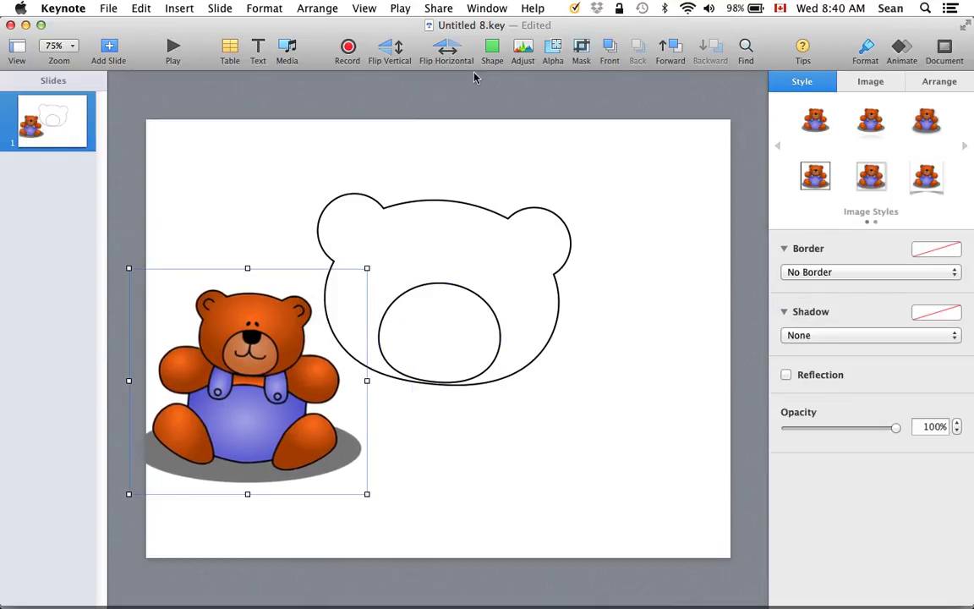
- Draw a closed nose shape at the top of the snout with the Pen tool, following the snout's edge and rounding its bottom point
{"action": "left_click", "coordinate": [492, 49]}
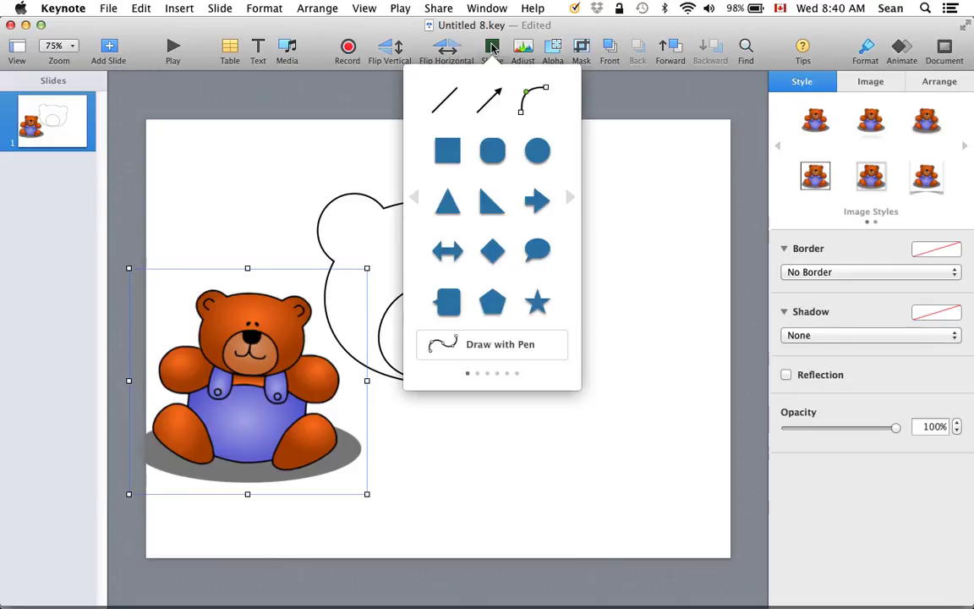
{"action": "left_click", "coordinate": [504, 344]}
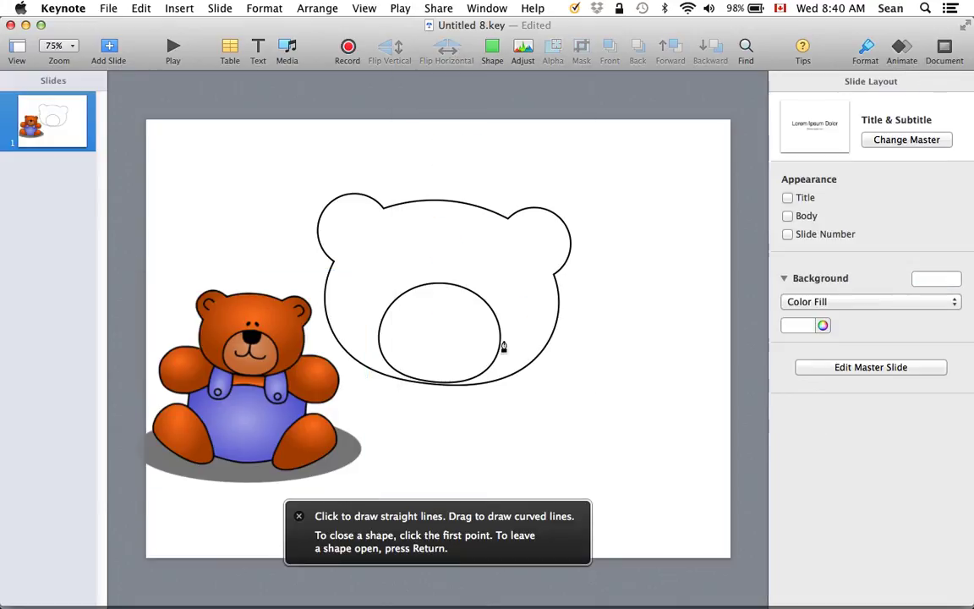
{"action": "left_click", "coordinate": [463, 289]}
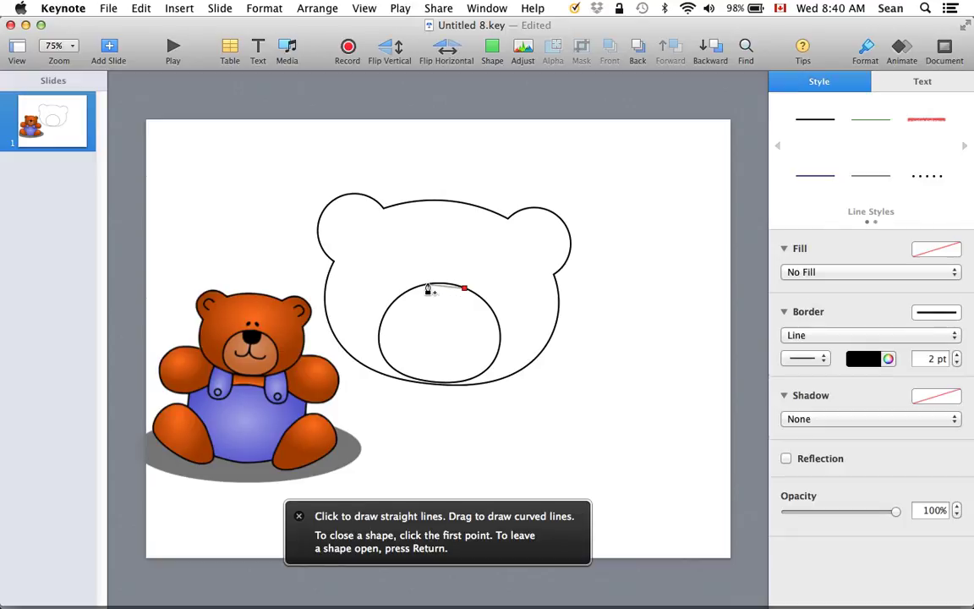
{"action": "left_click", "coordinate": [425, 287]}
{"action": "left_click", "coordinate": [440, 314]}
{"action": "left_click", "coordinate": [464, 288]}
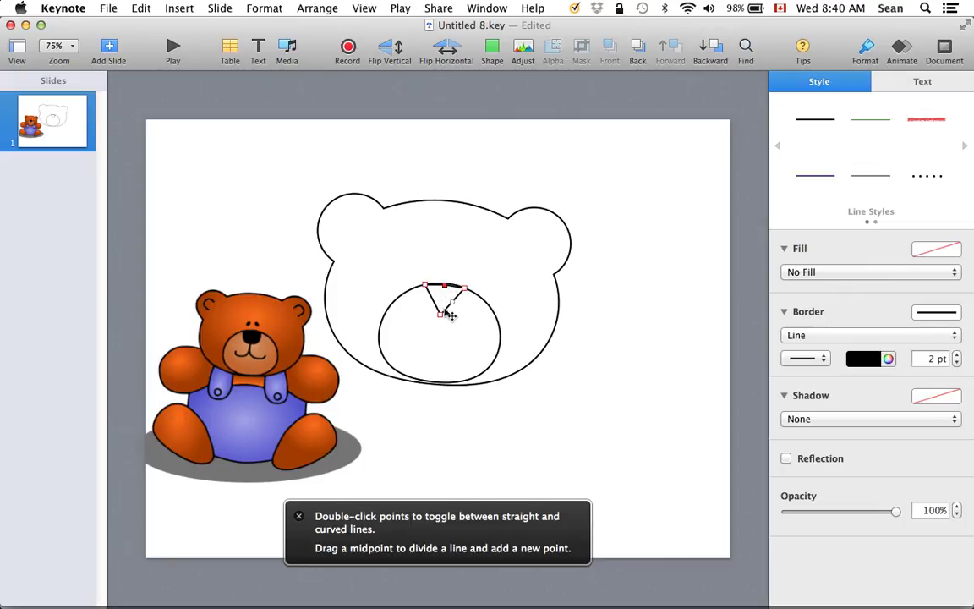
{"action": "double_click", "coordinate": [440, 316]}
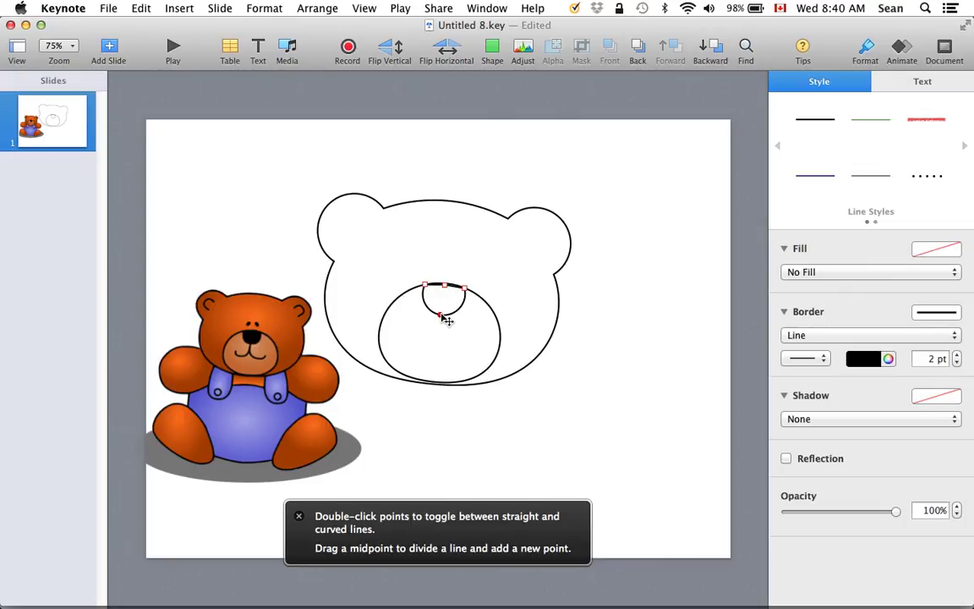
- Apply a solid black color fill to the nose shape at the top of the snout
{"action": "left_click", "coordinate": [570, 366]}
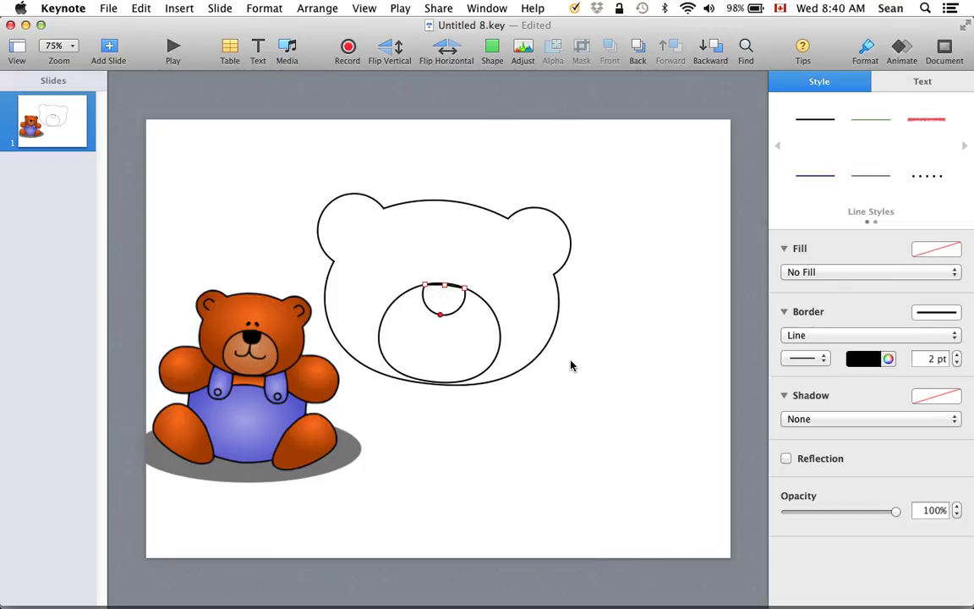
{"action": "left_click", "coordinate": [454, 316]}
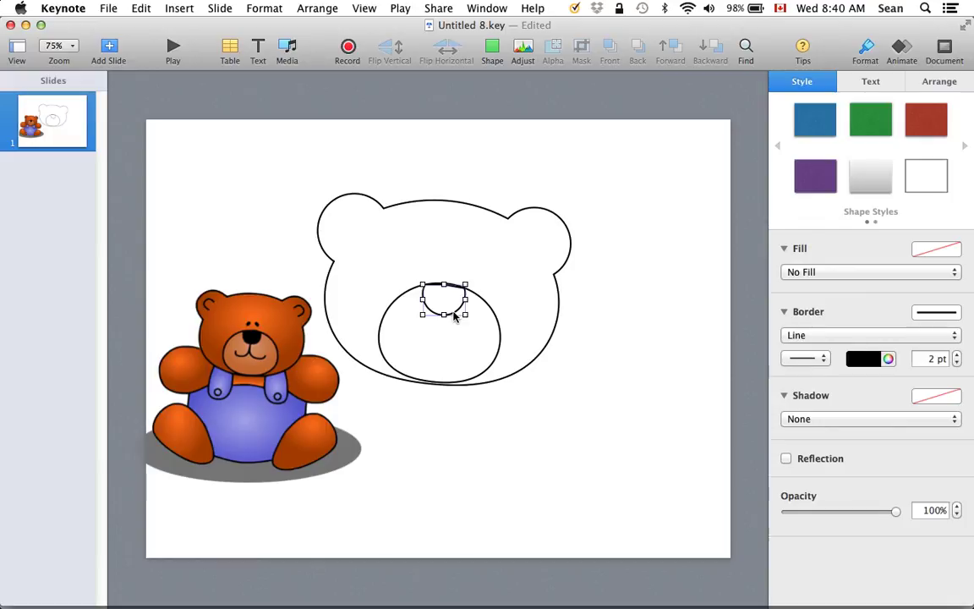
{"action": "left_click", "coordinate": [817, 272]}
{"action": "left_click", "coordinate": [817, 285]}
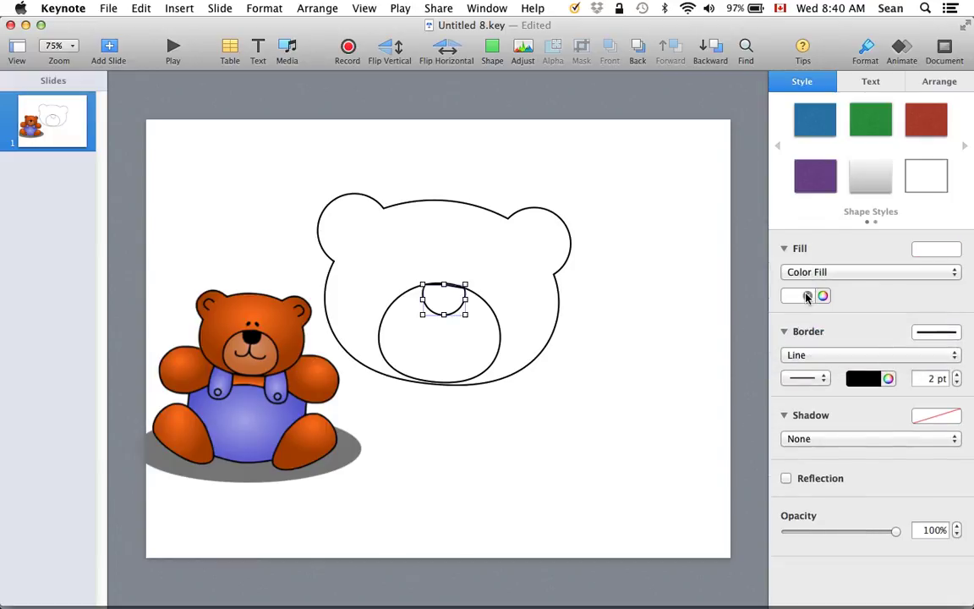
{"action": "left_click", "coordinate": [809, 295]}
{"action": "left_click", "coordinate": [850, 390]}
{"action": "left_click", "coordinate": [608, 404]}
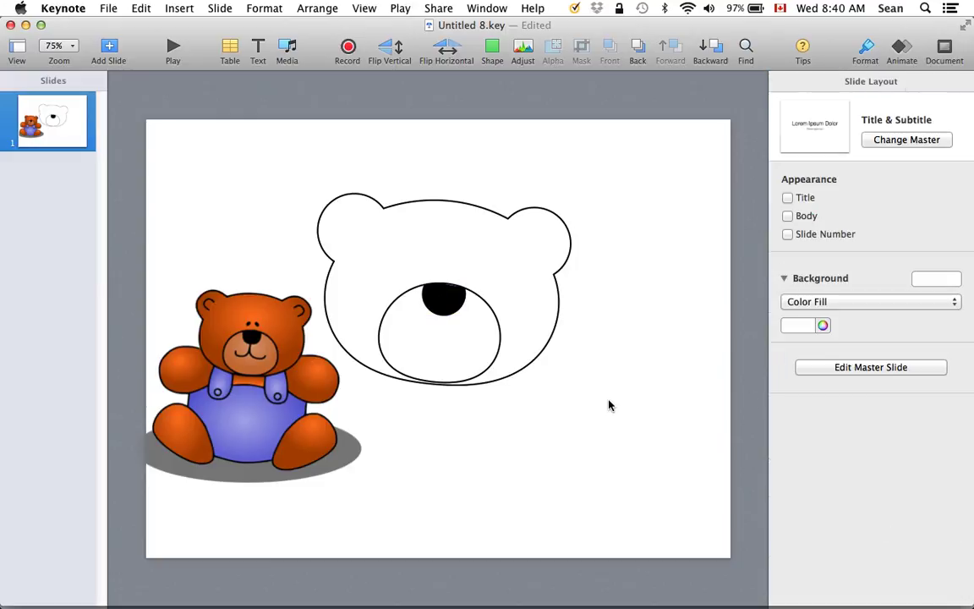
{"action": "left_click", "coordinate": [454, 310]}
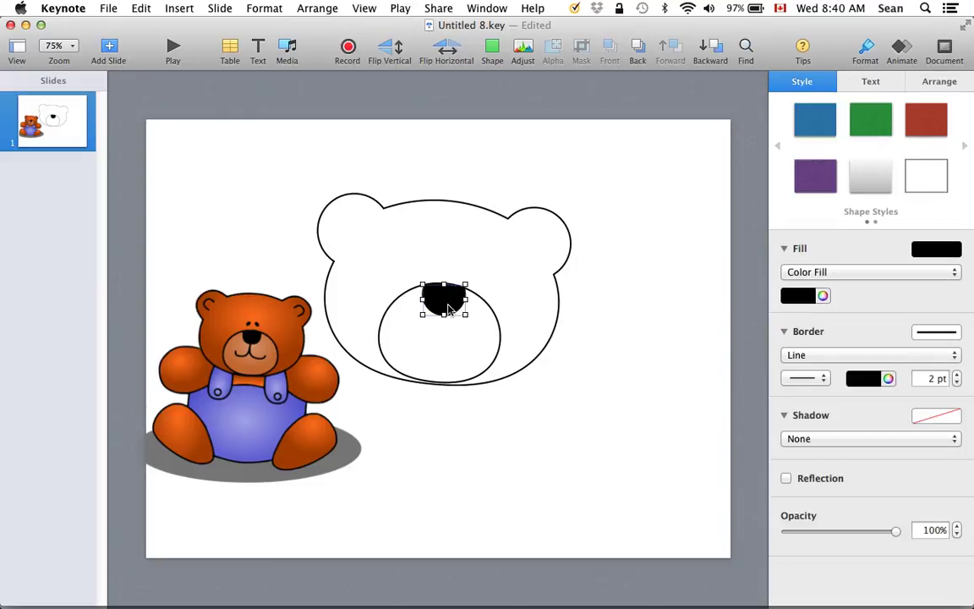
{"action": "left_click", "coordinate": [538, 369]}
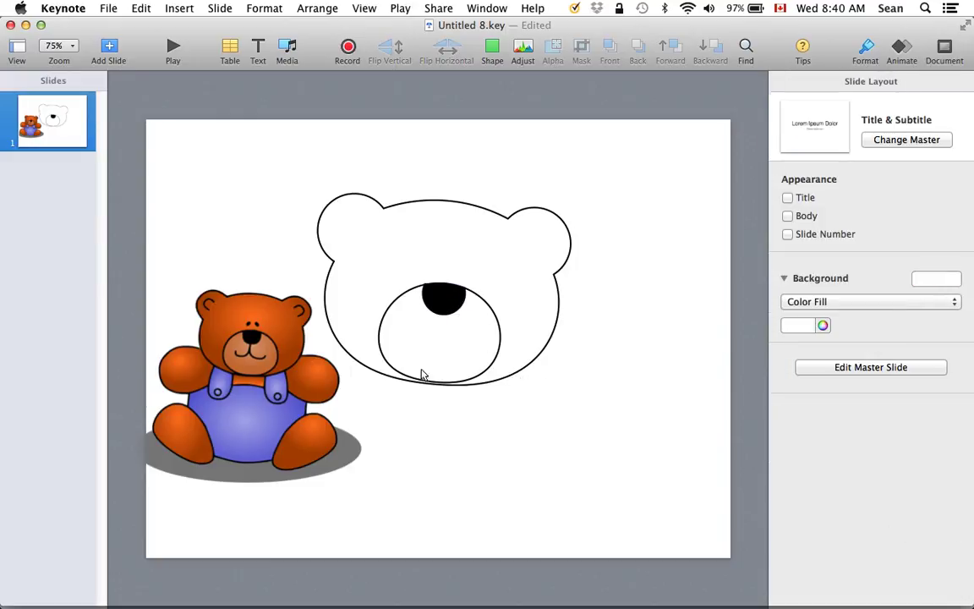
- Draw an open line with the Pen tool from the nose's bottom down and curving up to the left as half of the smile
{"action": "left_click", "coordinate": [310, 367]}
{"action": "left_click", "coordinate": [494, 438]}
{"action": "left_click", "coordinate": [492, 48]}
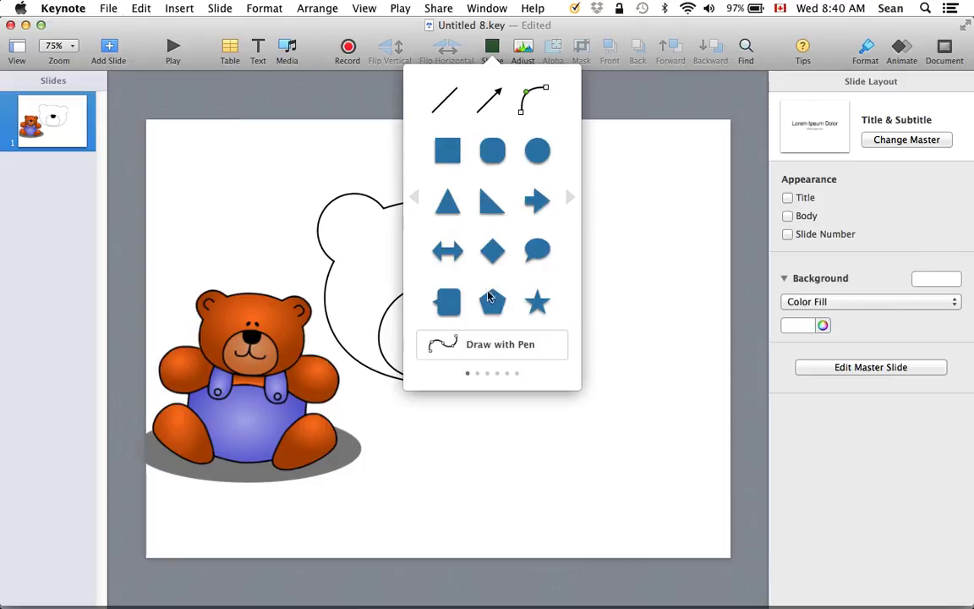
{"action": "left_click", "coordinate": [492, 344]}
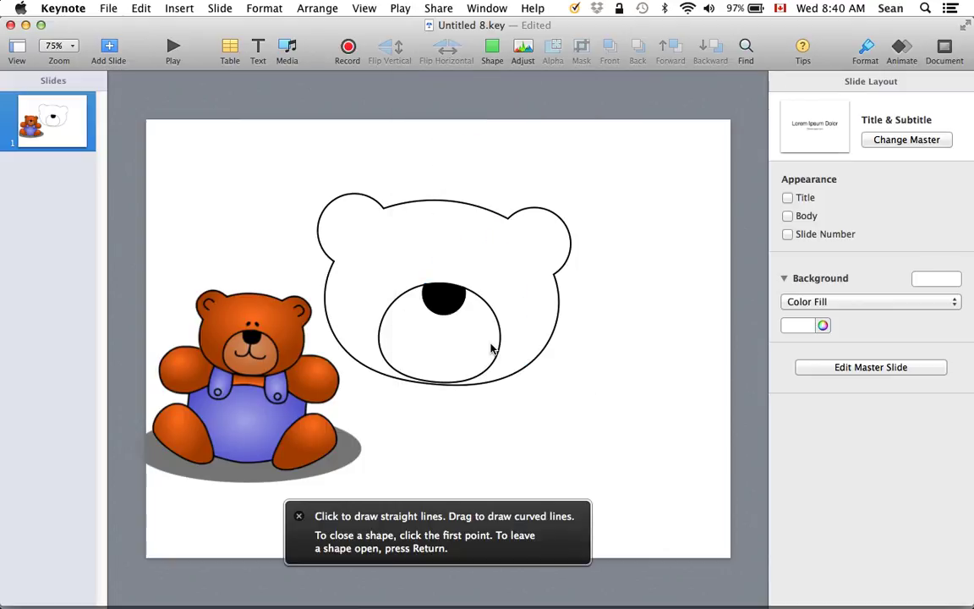
{"action": "left_click", "coordinate": [441, 313]}
{"action": "left_click", "coordinate": [441, 332]}
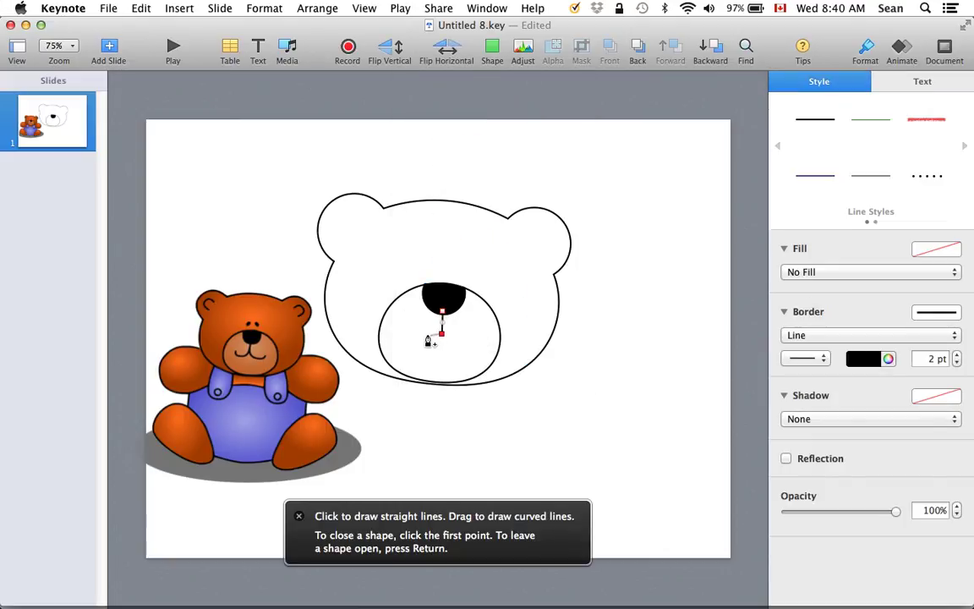
{"action": "left_click", "coordinate": [421, 341]}
{"action": "left_click", "coordinate": [404, 329]}
{"action": "key", "text": "Return"}
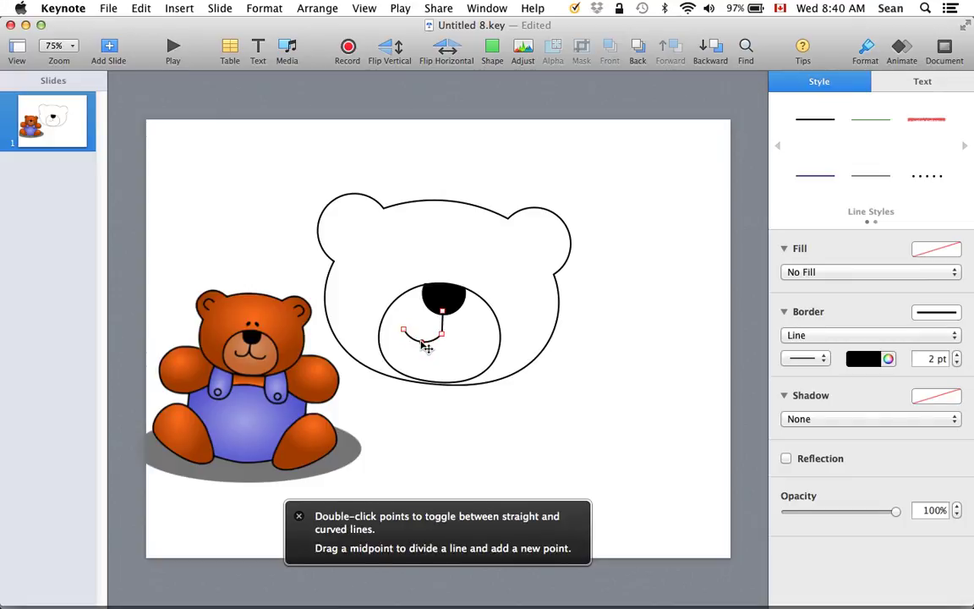
{"action": "key", "text": "Escape"}
{"action": "key", "text": "Escape"}
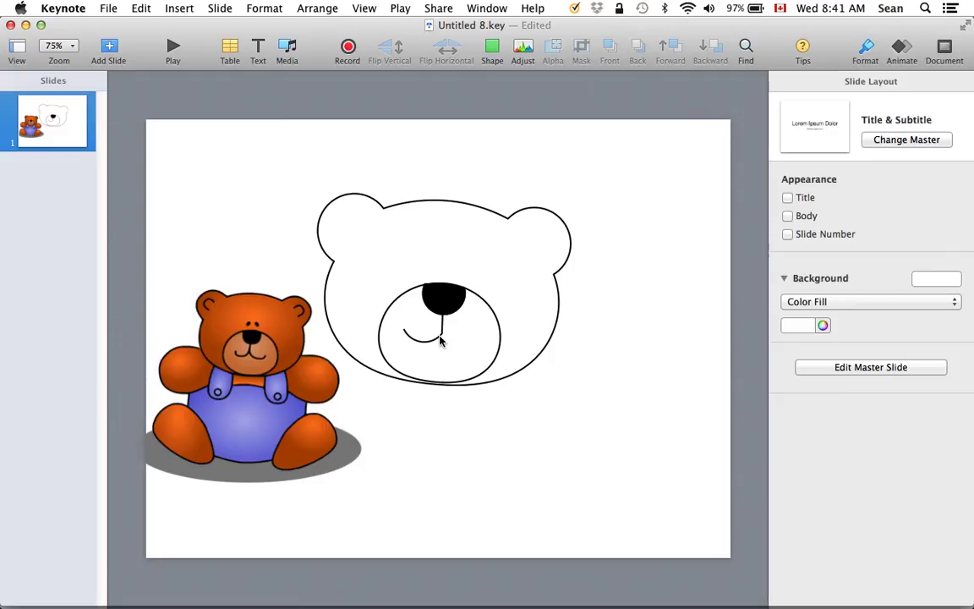
- Duplicate the half-smile line, flip the copy horizontally and place it against the original to complete the mouth
{"action": "left_click", "coordinate": [439, 340]}
{"action": "key", "text": "super+d"}
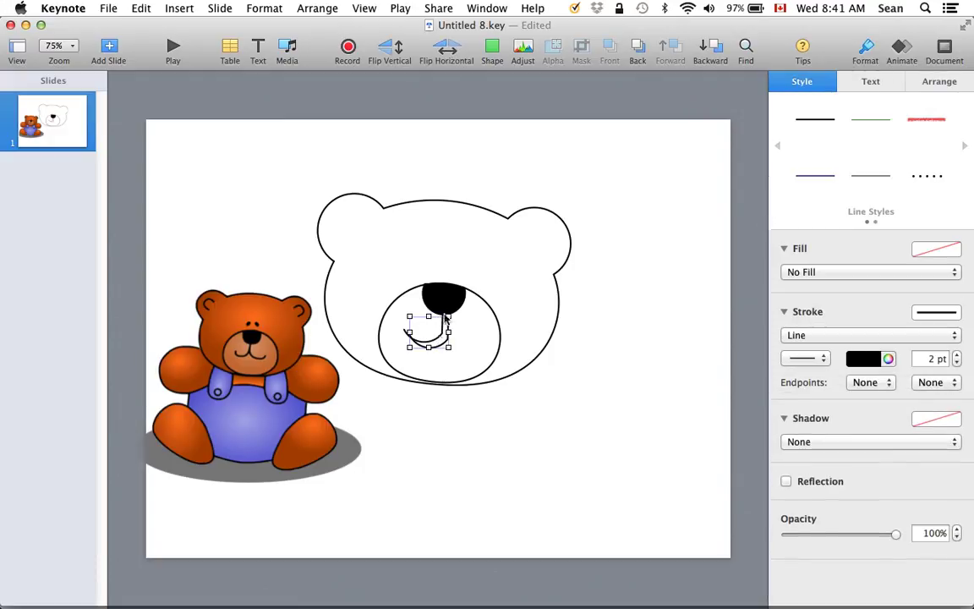
{"action": "left_click", "coordinate": [441, 48]}
{"action": "left_click", "coordinate": [939, 82]}
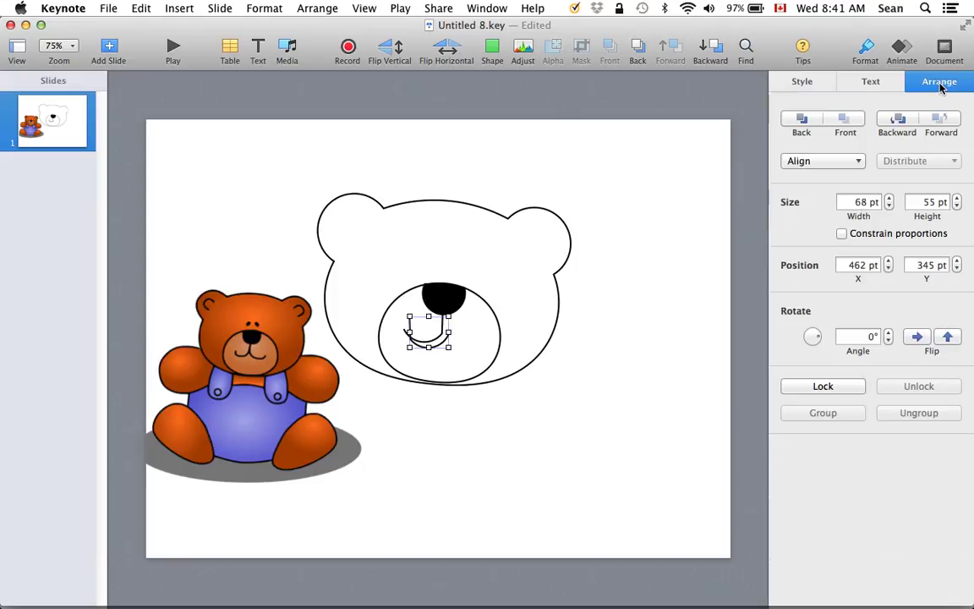
{"action": "left_click", "coordinate": [916, 337]}
{"action": "left_click_drag", "start_coordinate": [436, 348], "coordinate": [474, 341]}
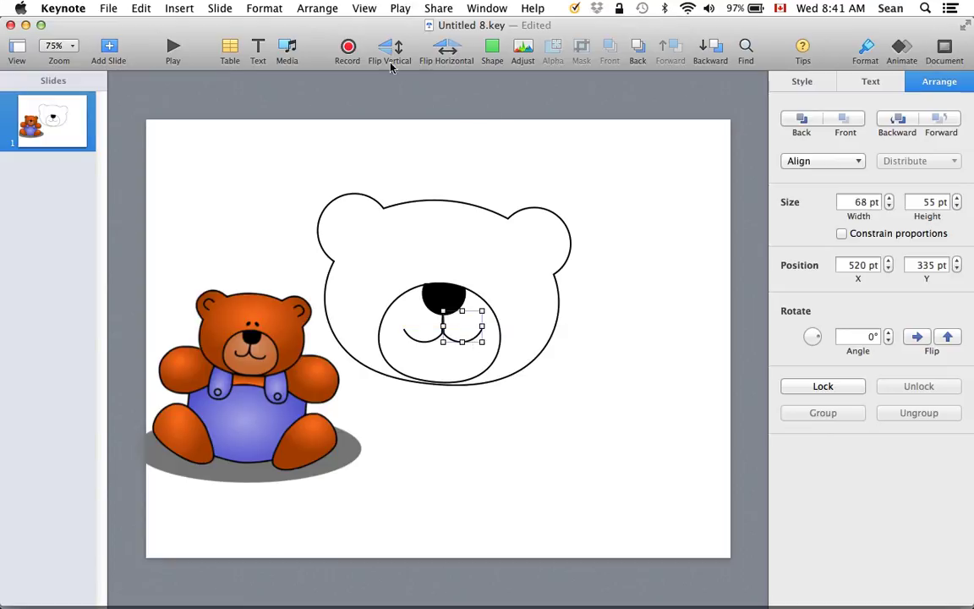
- Insert a circle on the bear's forehead and shrink it to an upright oval about 26 pt wide and 39 pt high
{"action": "left_click", "coordinate": [492, 52]}
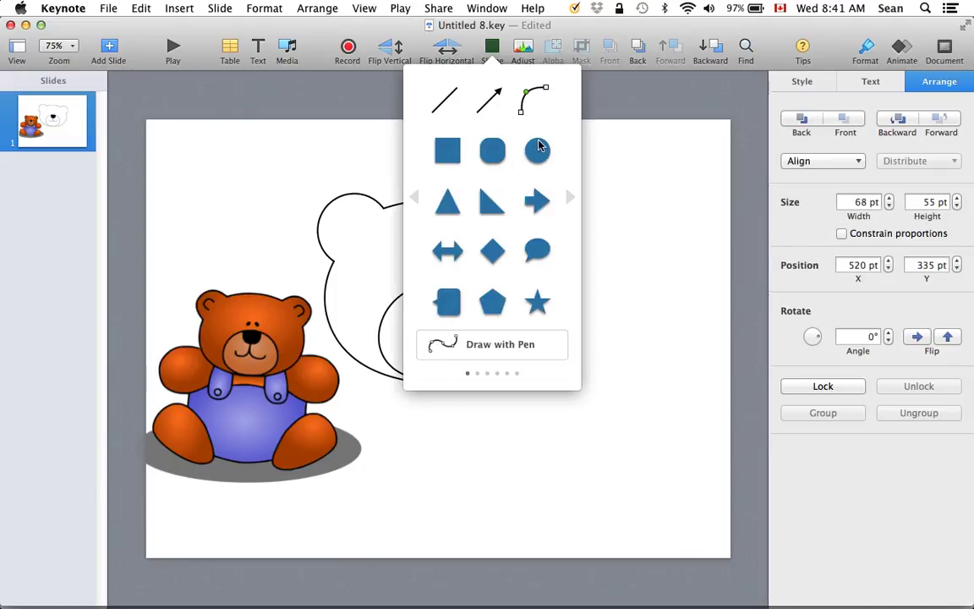
{"action": "left_click", "coordinate": [537, 150]}
{"action": "left_click_drag", "start_coordinate": [433, 347], "coordinate": [410, 250]}
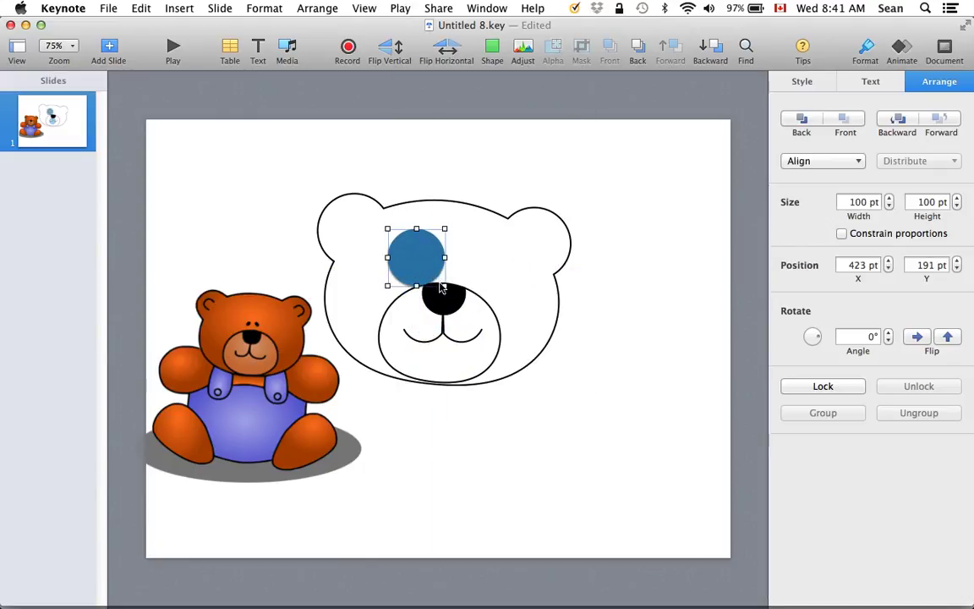
{"action": "left_click_drag", "start_coordinate": [444, 285], "coordinate": [402, 249]}
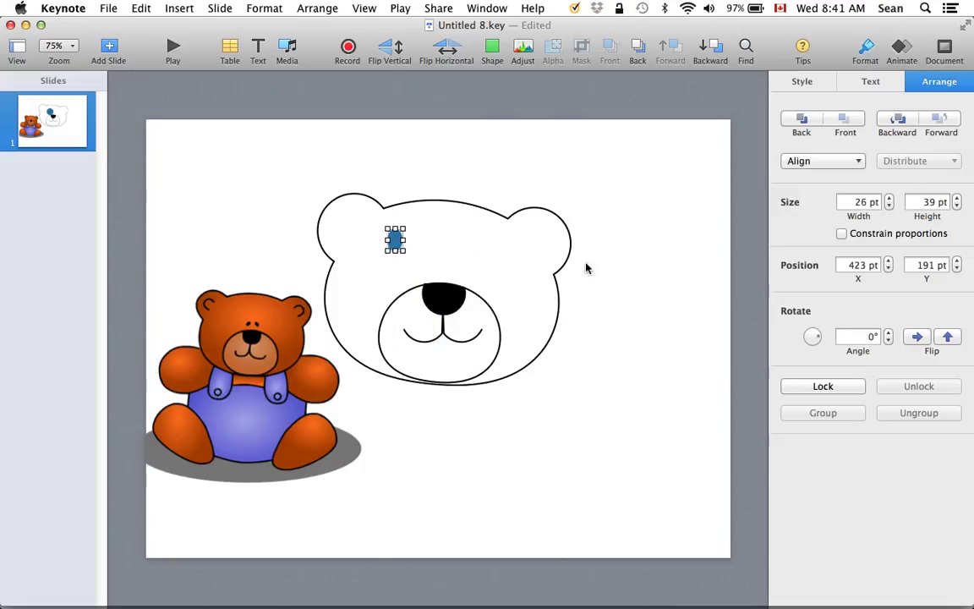
- Change the oval eye's fill to a solid color fill in black
{"action": "left_click", "coordinate": [808, 82]}
{"action": "left_click", "coordinate": [840, 273]}
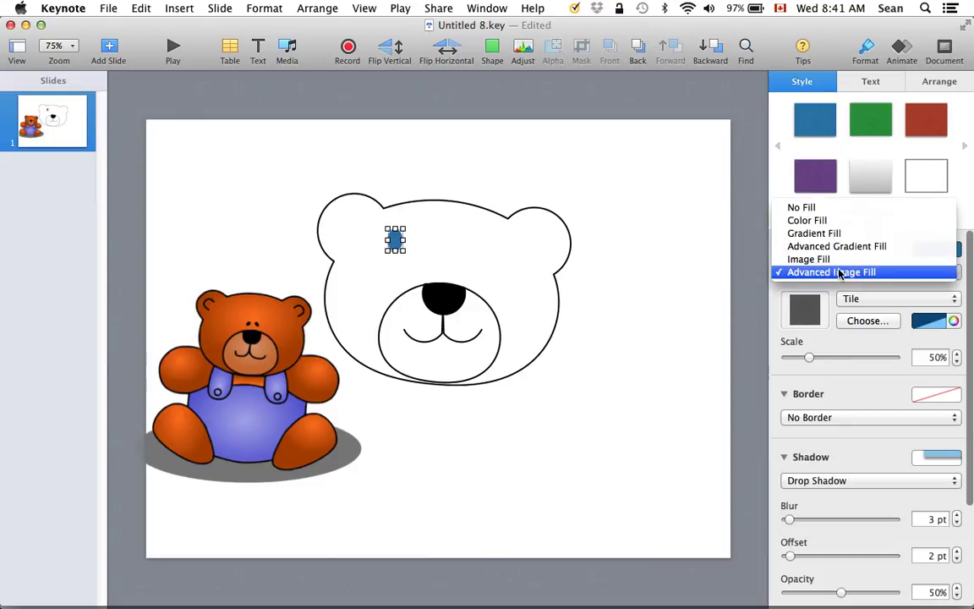
{"action": "left_click", "coordinate": [841, 220]}
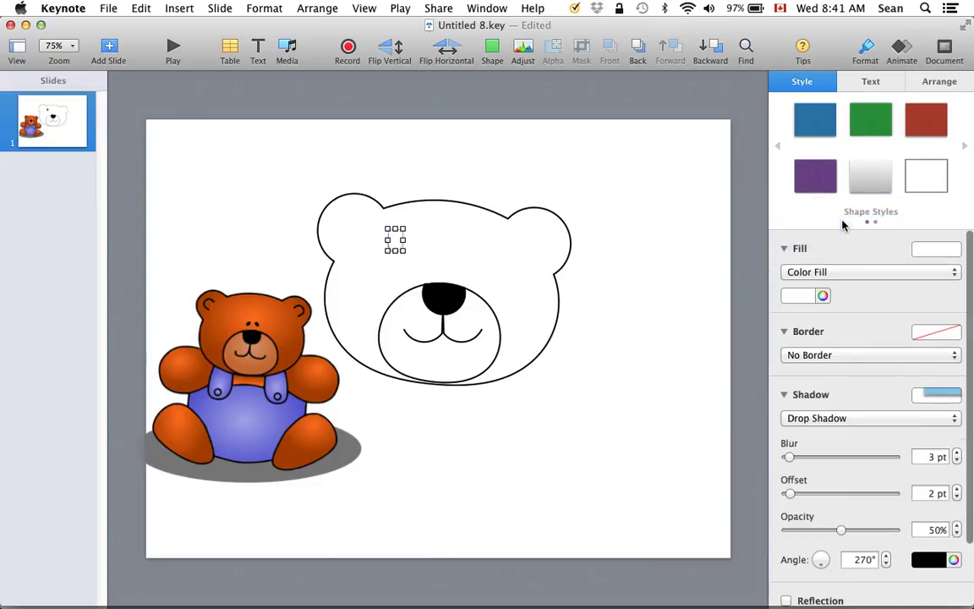
{"action": "left_click", "coordinate": [806, 294]}
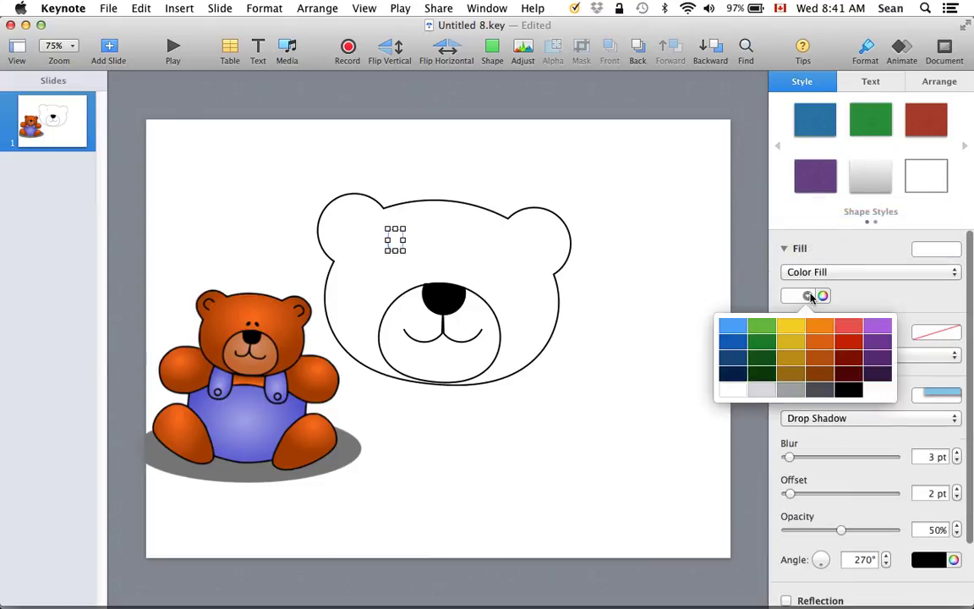
{"action": "left_click", "coordinate": [849, 389]}
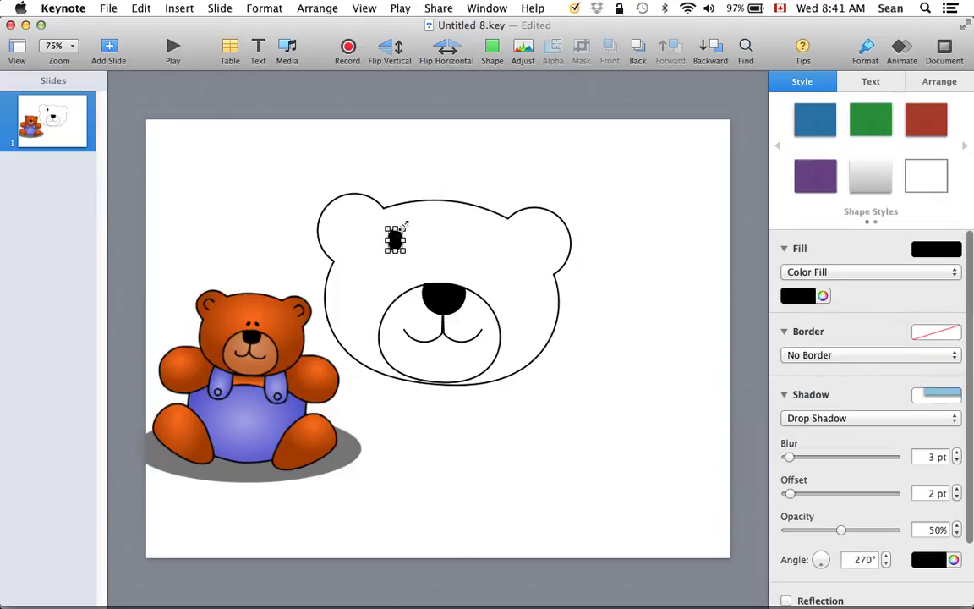
- Rotate the eye to 310°, shrink it to about 19 by 24 pt and place it just above the nose's left side
{"action": "left_click", "coordinate": [939, 81]}
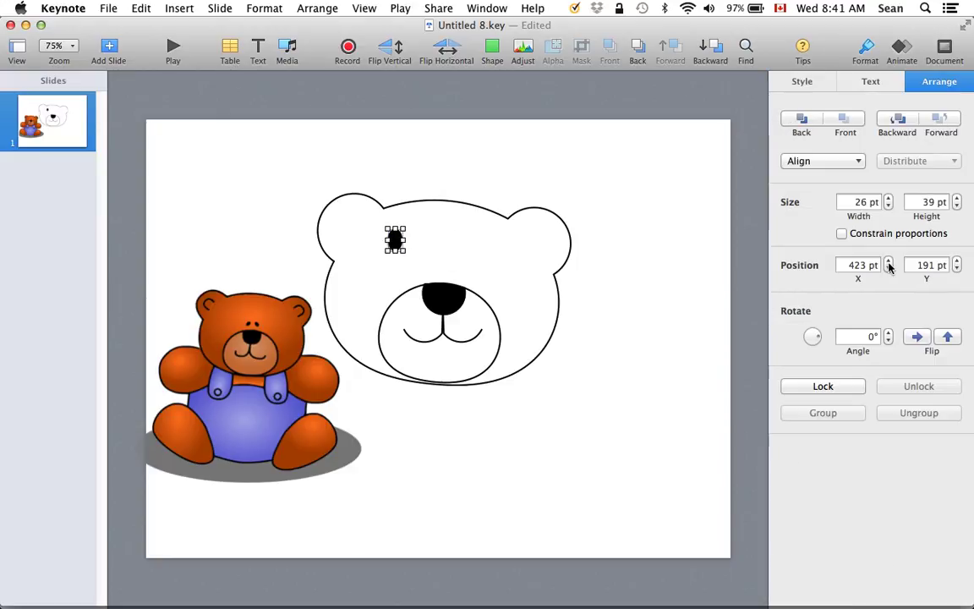
{"action": "left_click_drag", "start_coordinate": [812, 336], "coordinate": [815, 343]}
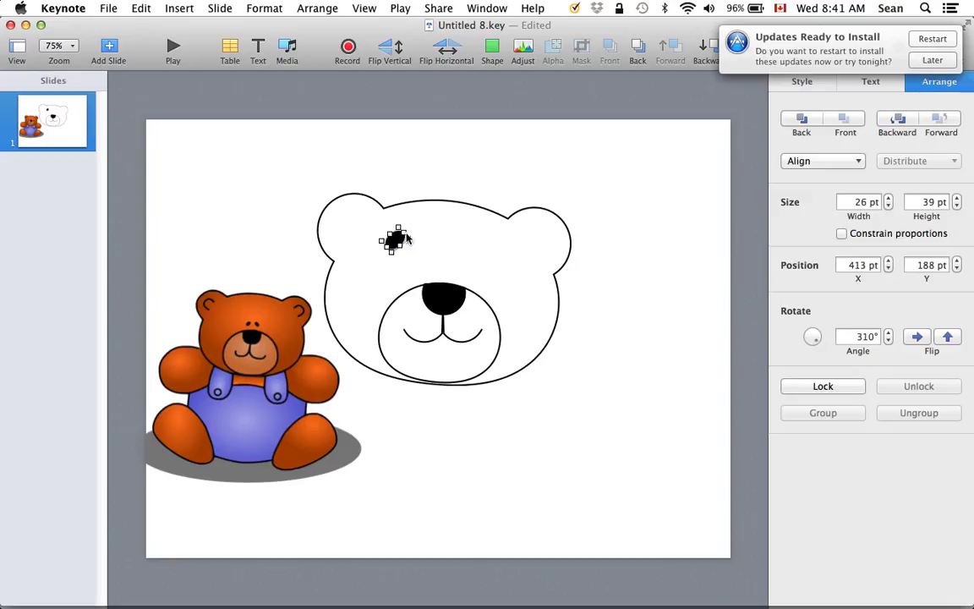
{"action": "left_click_drag", "start_coordinate": [410, 245], "coordinate": [430, 268]}
{"action": "left_click", "coordinate": [435, 244]}
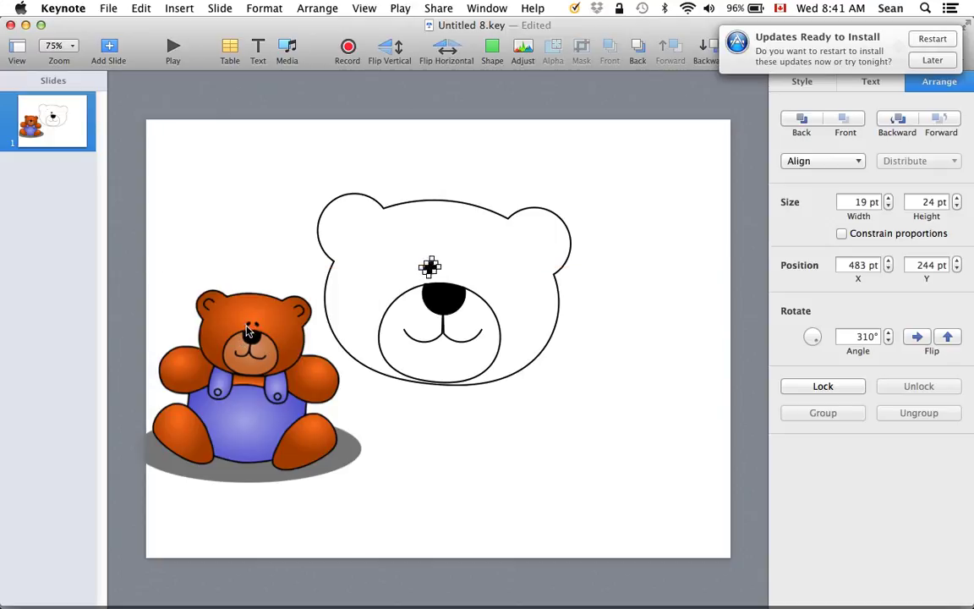
- Duplicate the eye and place the copy level with it above the nose's right side, at about X 539 pt, Y 244 pt
{"action": "key", "text": "shift+Right"}
{"action": "key", "text": "shift+Down"}
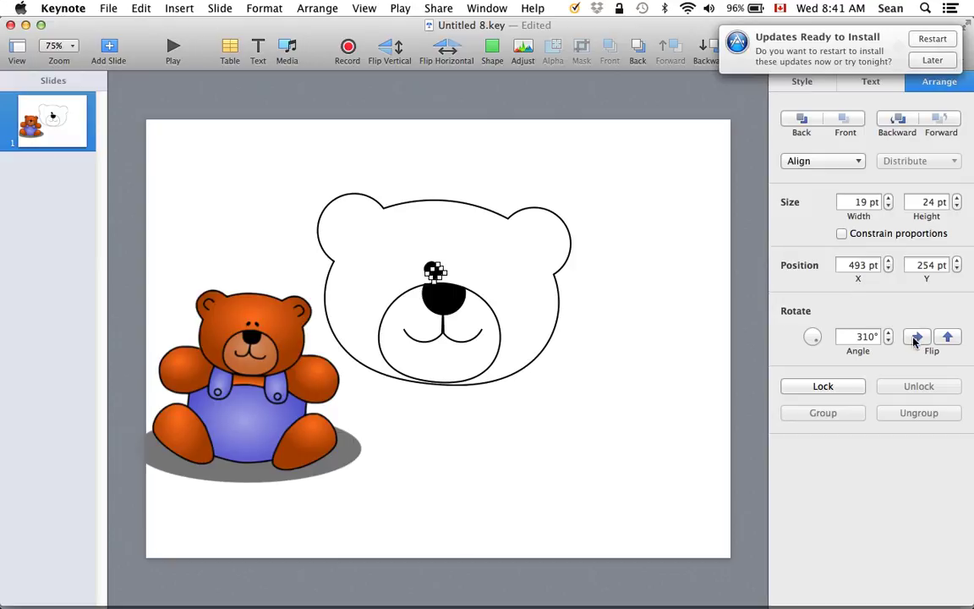
{"action": "left_click_drag", "start_coordinate": [433, 270], "coordinate": [462, 267]}
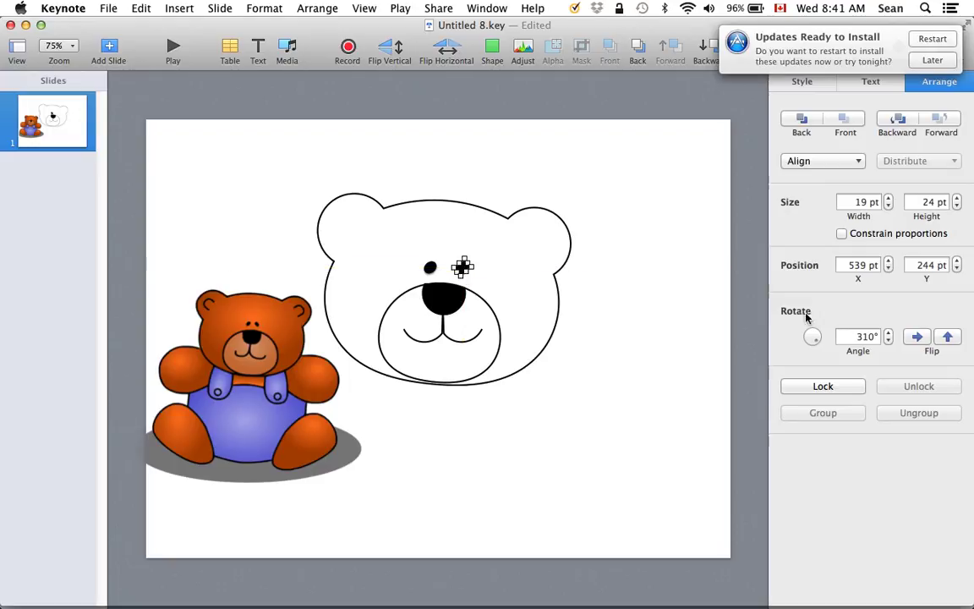
- Rotate the right eye so its tilt mirrors that of the left eye
{"action": "left_click", "coordinate": [948, 336]}
{"action": "left_click_drag", "start_coordinate": [811, 338], "coordinate": [787, 351]}
{"action": "left_click", "coordinate": [667, 363]}
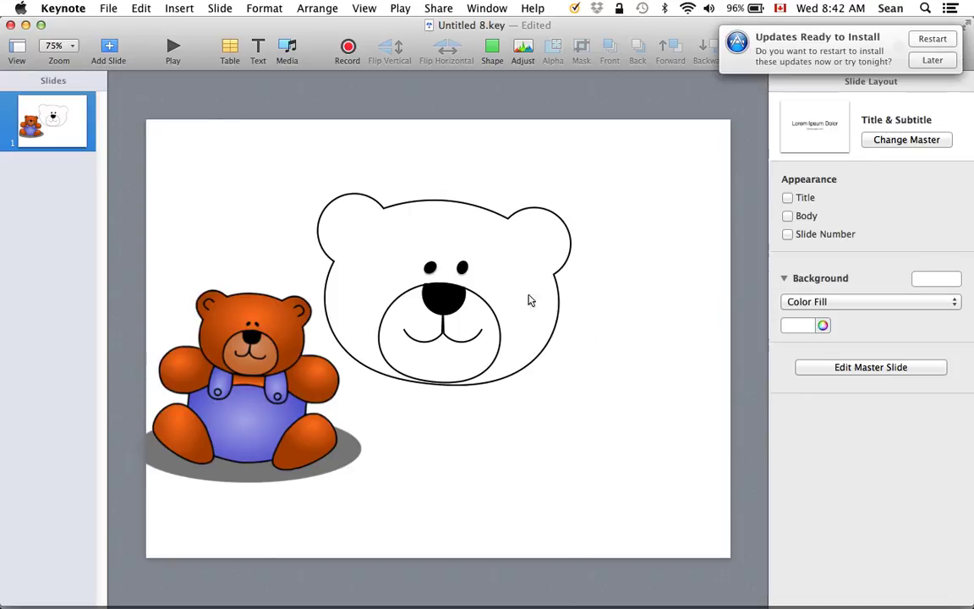
{"action": "left_click", "coordinate": [461, 267]}
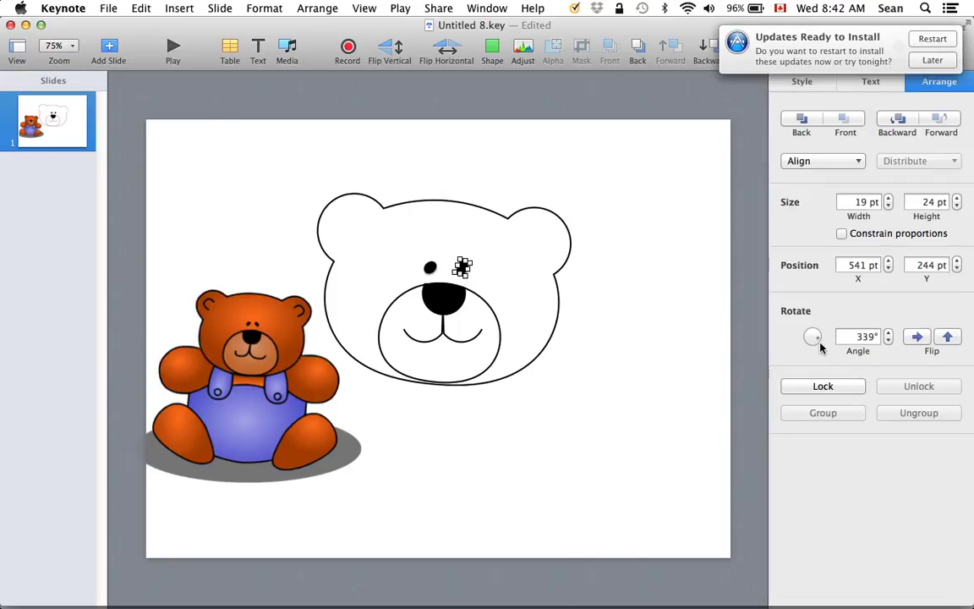
{"action": "left_click_drag", "start_coordinate": [818, 342], "coordinate": [813, 337]}
{"action": "left_click", "coordinate": [677, 352]}
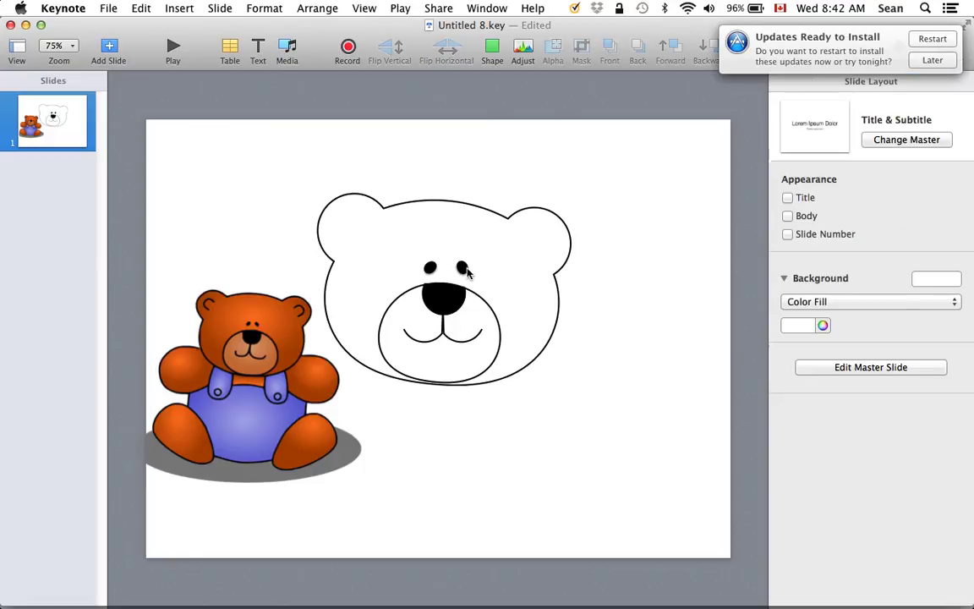
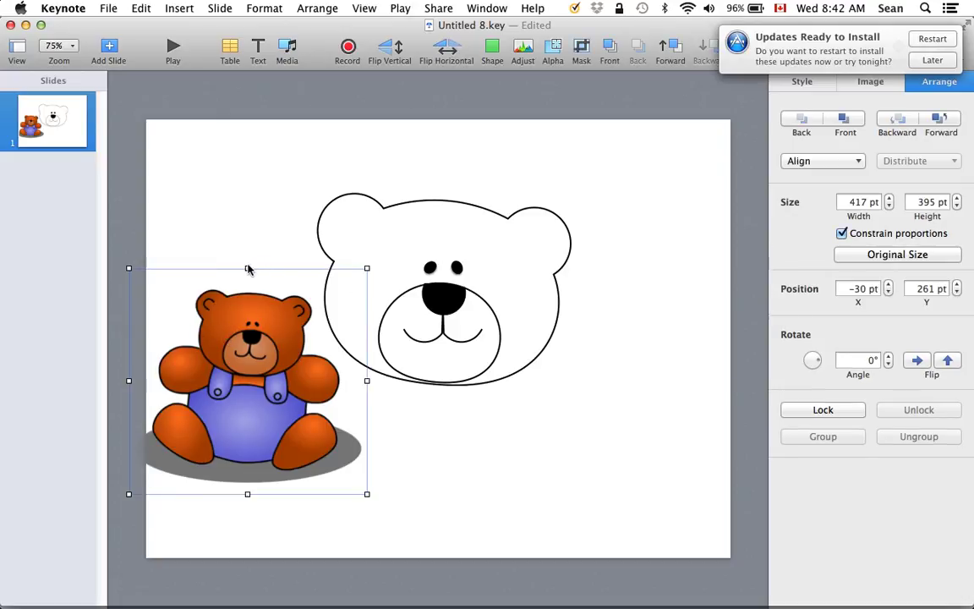
- Enlarge the reference bear picture to about 664 by 630 pt and move it toward the slide's lower-left corner
{"action": "left_click_drag", "start_coordinate": [247, 269], "coordinate": [246, 134]}
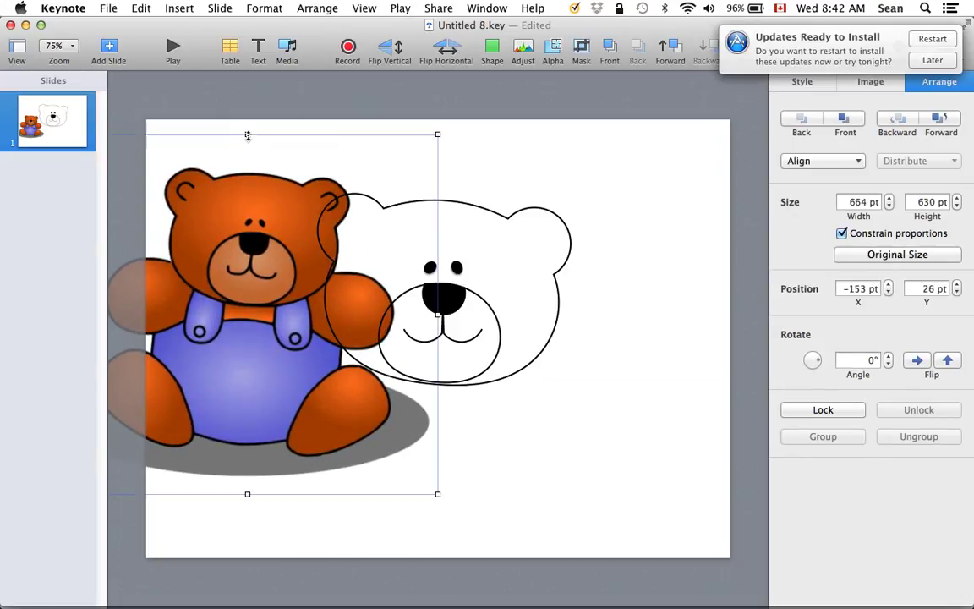
{"action": "left_click_drag", "start_coordinate": [242, 189], "coordinate": [205, 282]}
- Apply an Advanced Gradient Fill to the bear's head outline
{"action": "left_click", "coordinate": [478, 215]}
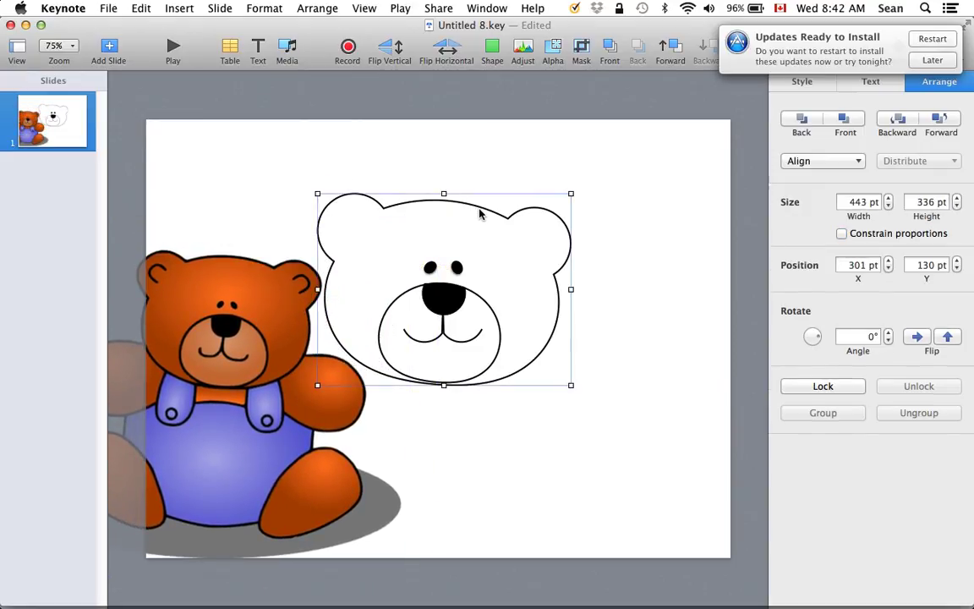
{"action": "left_click", "coordinate": [801, 85]}
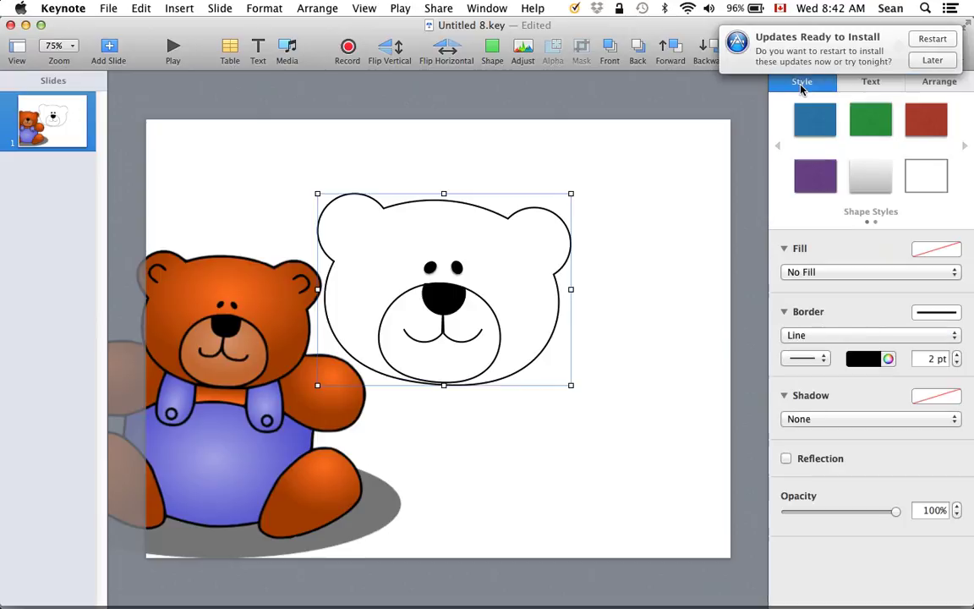
{"action": "left_click", "coordinate": [839, 271]}
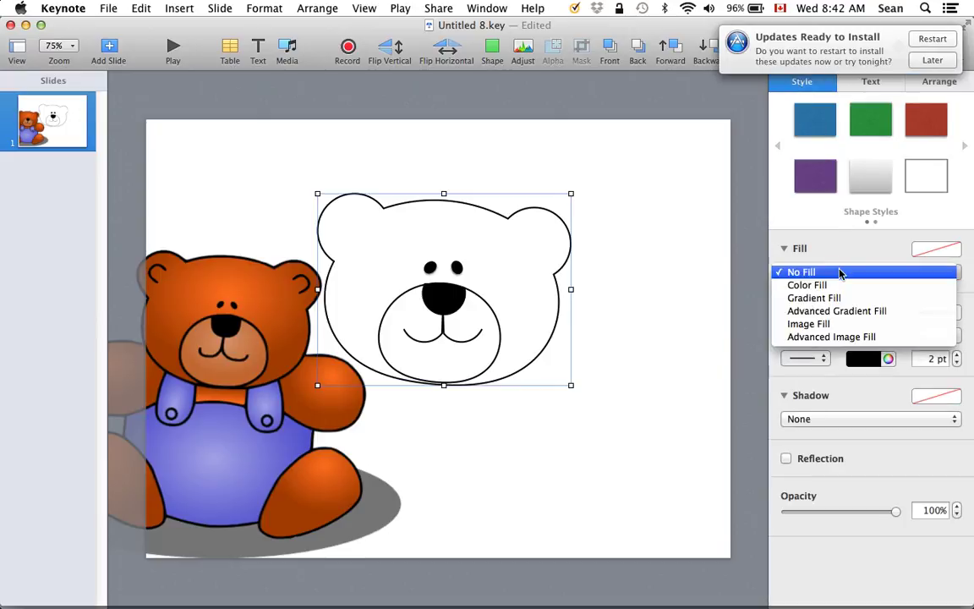
{"action": "left_click", "coordinate": [843, 312]}
- Set the head gradient's end and start colors by sampling the reference bear's dark cheek edge and its bright orange forehead
{"action": "double_click", "coordinate": [953, 312]}
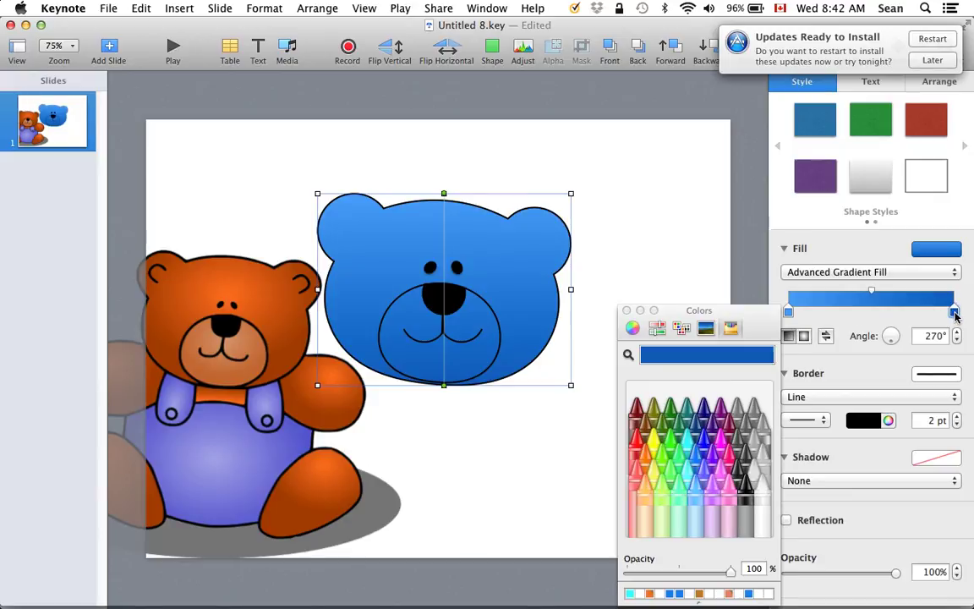
{"action": "left_click", "coordinate": [628, 355]}
{"action": "left_click", "coordinate": [290, 348]}
{"action": "left_click", "coordinate": [789, 313]}
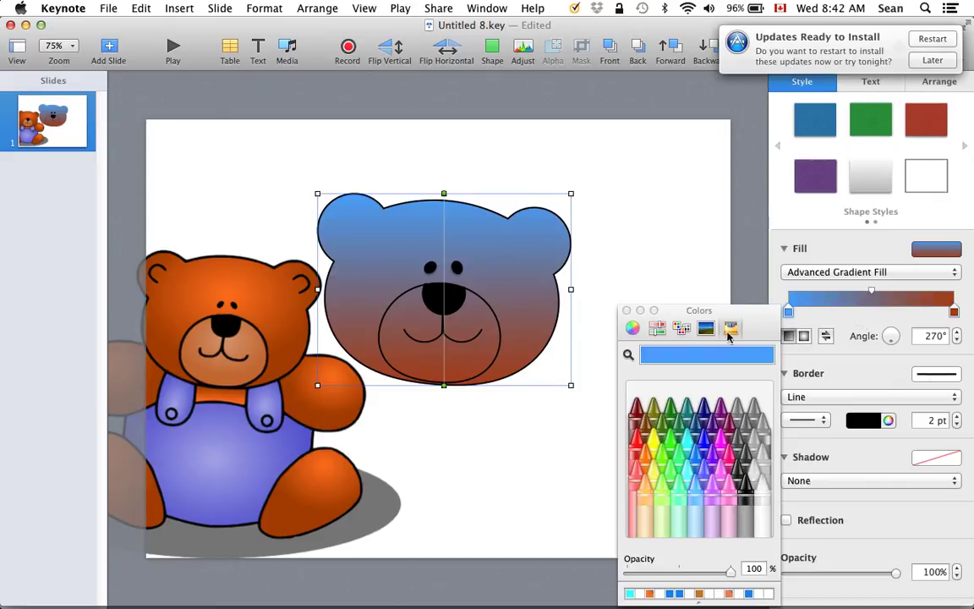
{"action": "left_click", "coordinate": [628, 355]}
{"action": "left_click", "coordinate": [226, 298]}
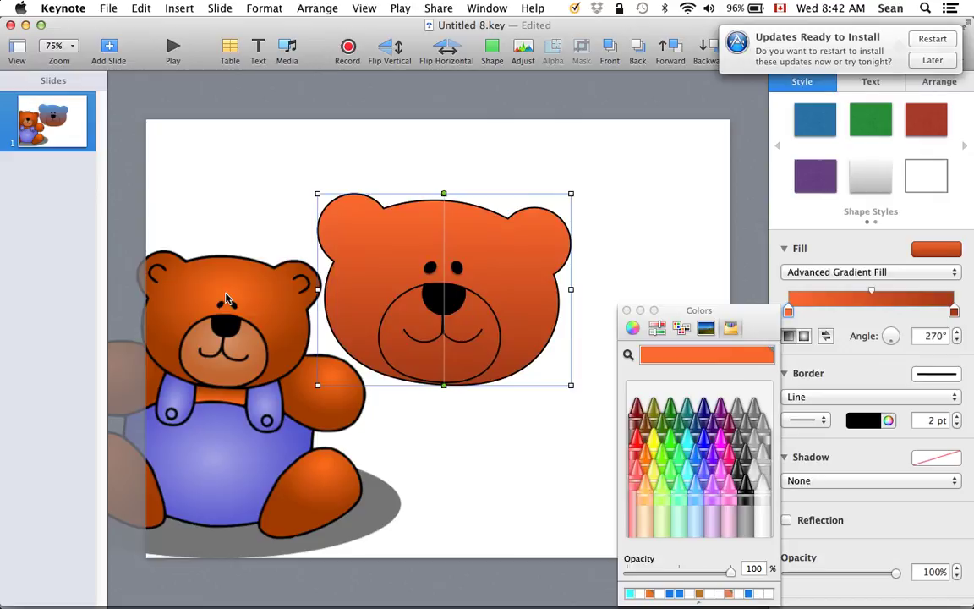
- Make the head's gradient radial and darken its outer color to 46% brightness
{"action": "left_click", "coordinate": [804, 335]}
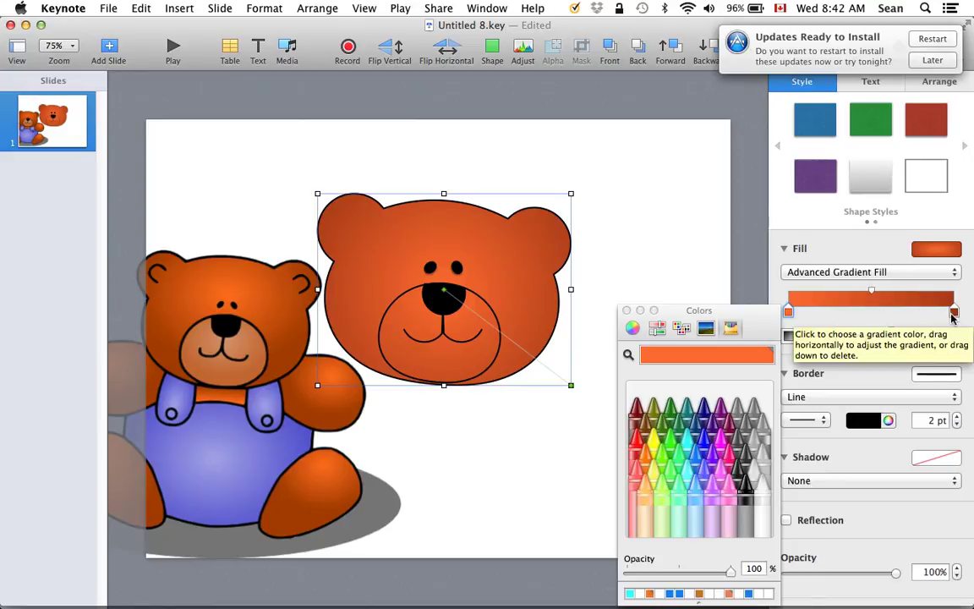
{"action": "left_click", "coordinate": [954, 313]}
{"action": "left_click", "coordinate": [657, 327]}
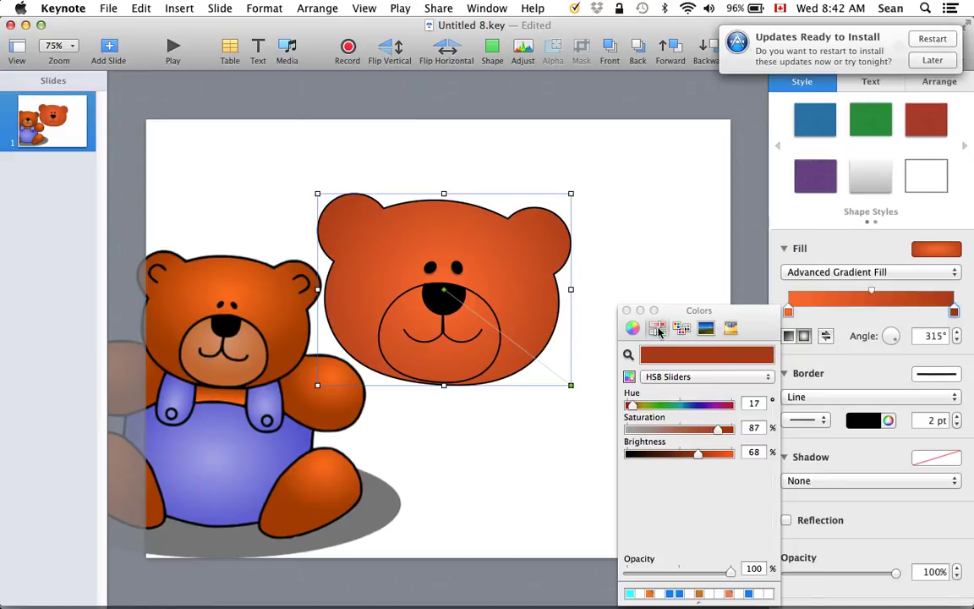
{"action": "left_click_drag", "start_coordinate": [697, 454], "coordinate": [677, 455]}
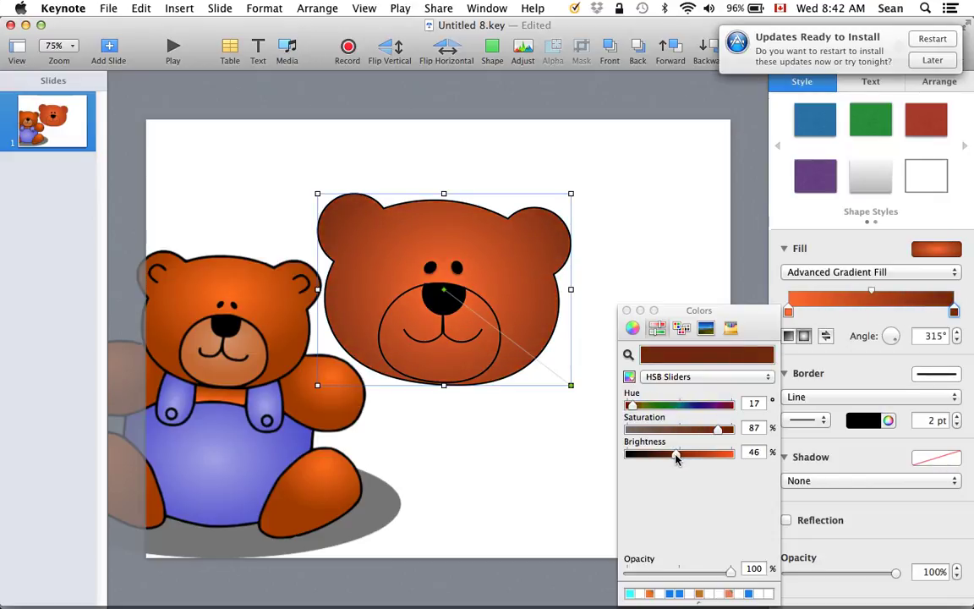
- Add a middle color stop slightly nearer the gradient's start and shift the head gradient's center up between the eyes
{"action": "left_click", "coordinate": [873, 311]}
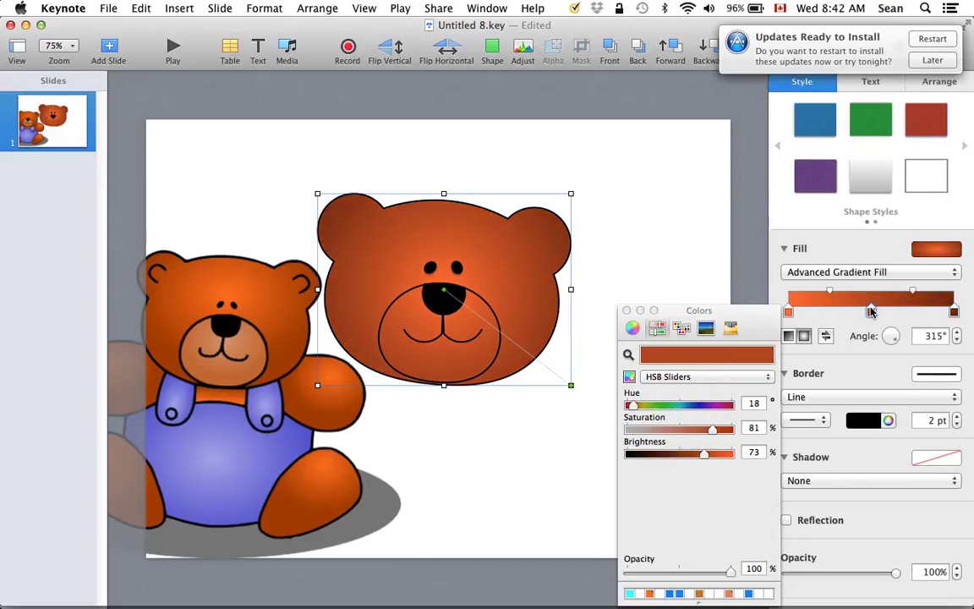
{"action": "left_click_drag", "start_coordinate": [871, 311], "coordinate": [861, 312]}
{"action": "left_click_drag", "start_coordinate": [444, 290], "coordinate": [443, 260]}
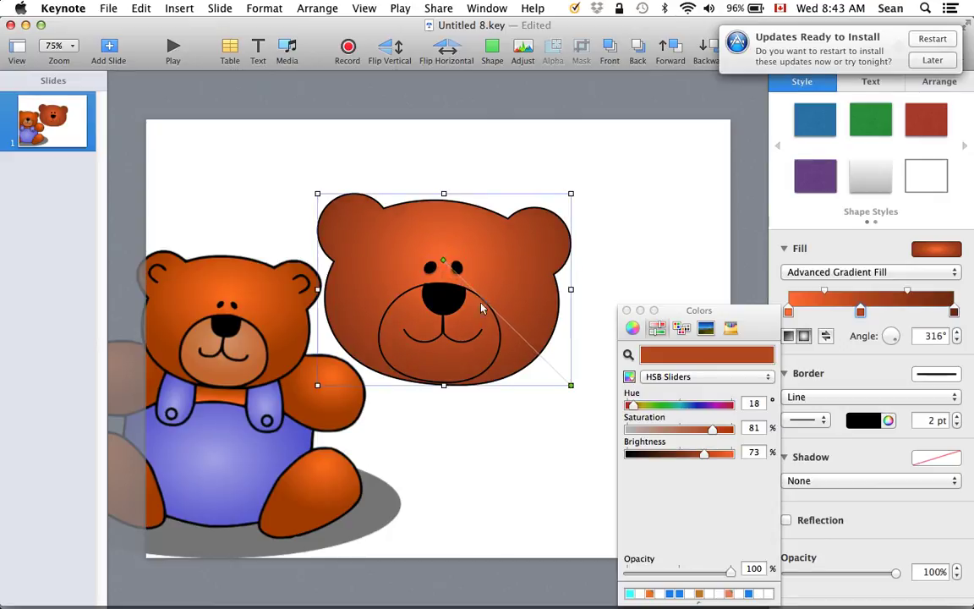
- Apply an Advanced Gradient Fill to the muzzle oval and remove its middle color stop
{"action": "left_click", "coordinate": [498, 357]}
{"action": "left_click", "coordinate": [832, 272]}
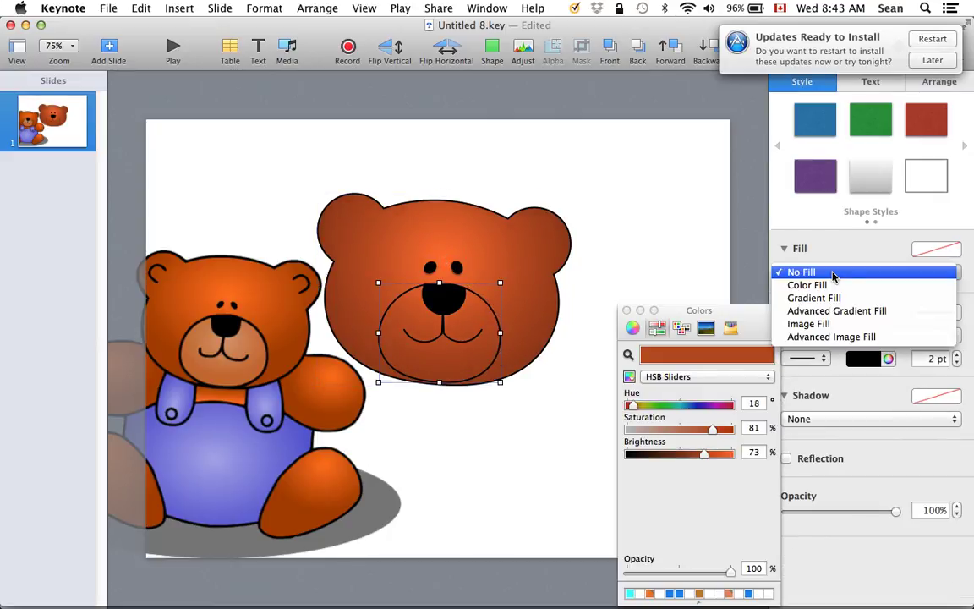
{"action": "left_click", "coordinate": [836, 310]}
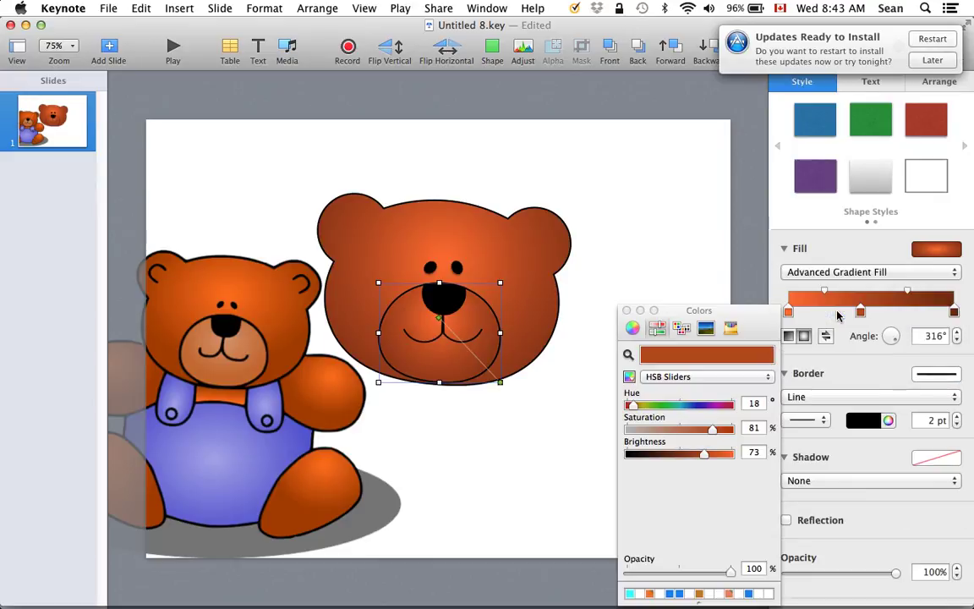
{"action": "left_click_drag", "start_coordinate": [860, 313], "coordinate": [863, 374]}
- Set the muzzle gradient's end and start colors by sampling the edge and the center of the reference bear's muzzle
{"action": "left_click", "coordinate": [953, 312]}
{"action": "left_click", "coordinate": [628, 356]}
{"action": "left_click", "coordinate": [256, 351]}
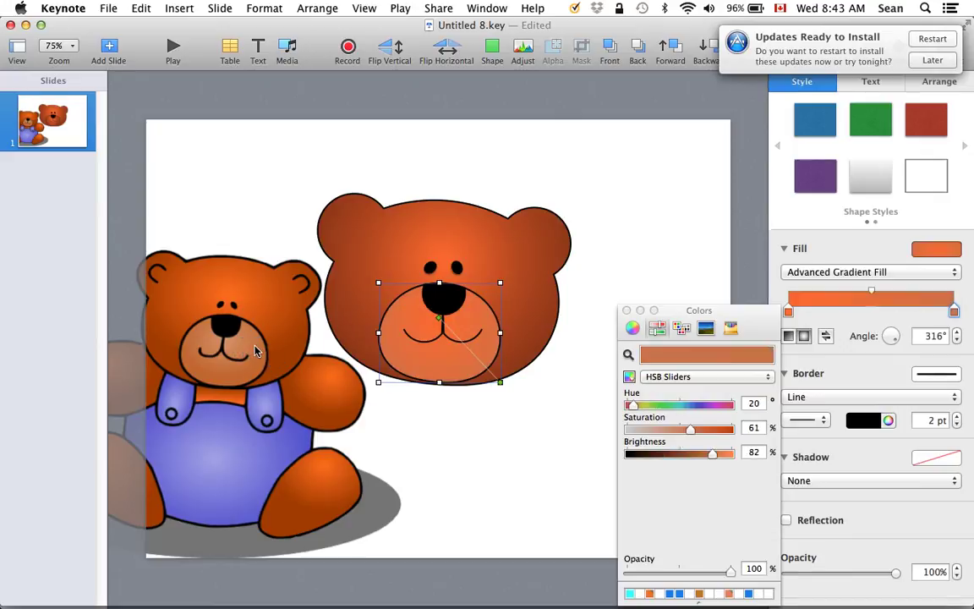
{"action": "left_click", "coordinate": [791, 313]}
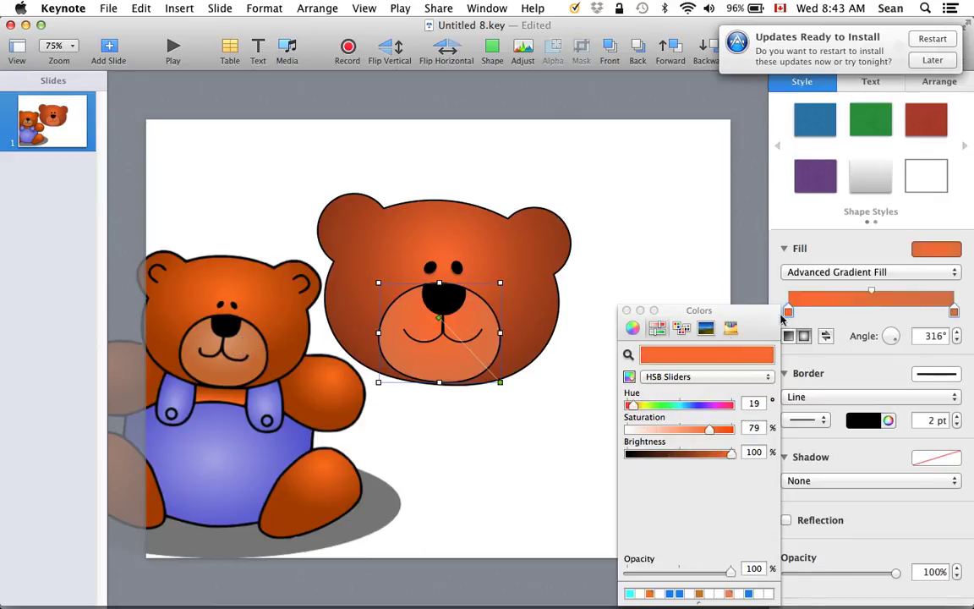
{"action": "left_click", "coordinate": [628, 354]}
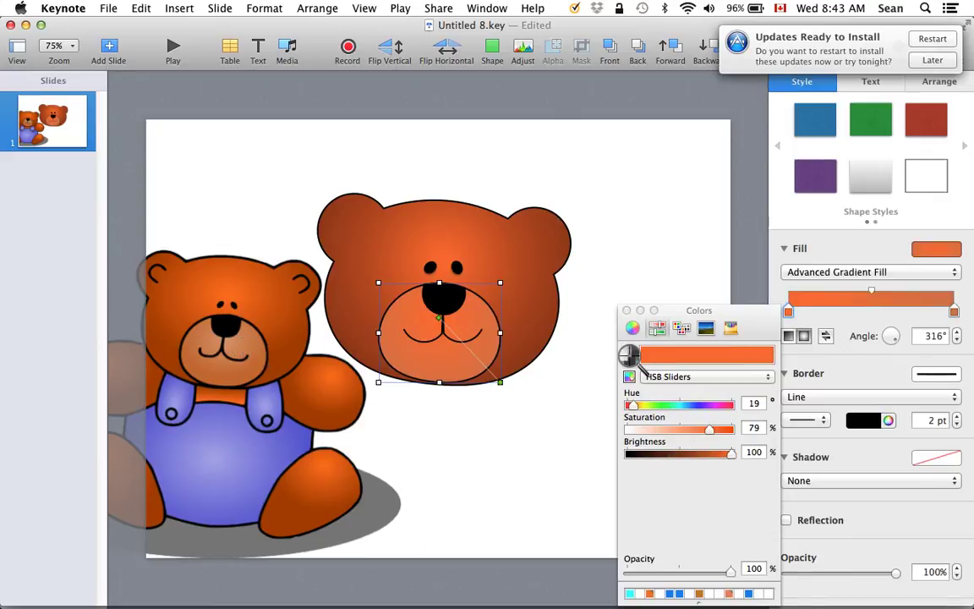
{"action": "left_click", "coordinate": [232, 342]}
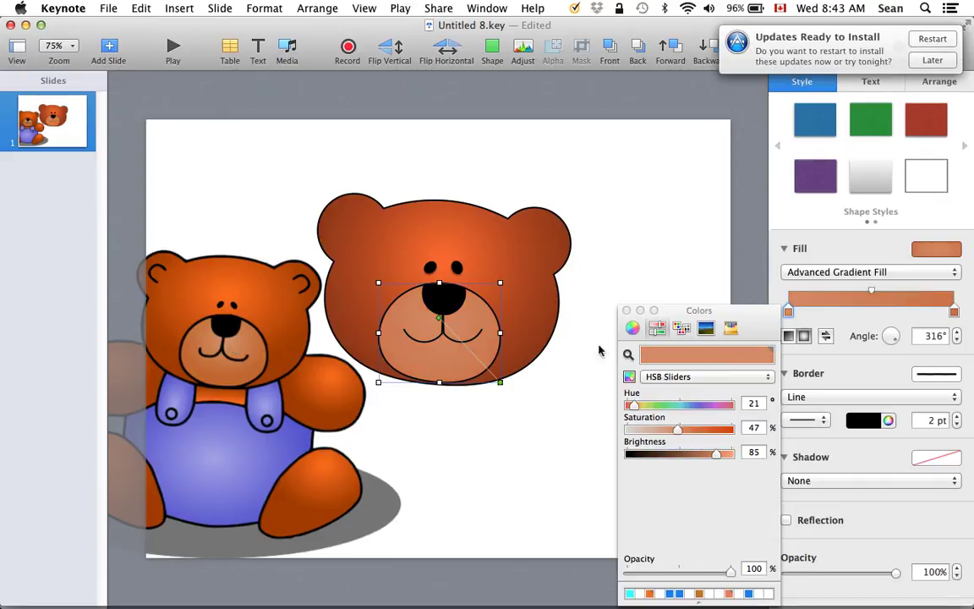
- Darken the muzzle gradient's outer color to 68% brightness and reapply the radial gradient so it is centered
{"action": "left_click", "coordinate": [955, 312]}
{"action": "left_click_drag", "start_coordinate": [712, 456], "coordinate": [698, 454]}
{"action": "left_click", "coordinate": [804, 336]}
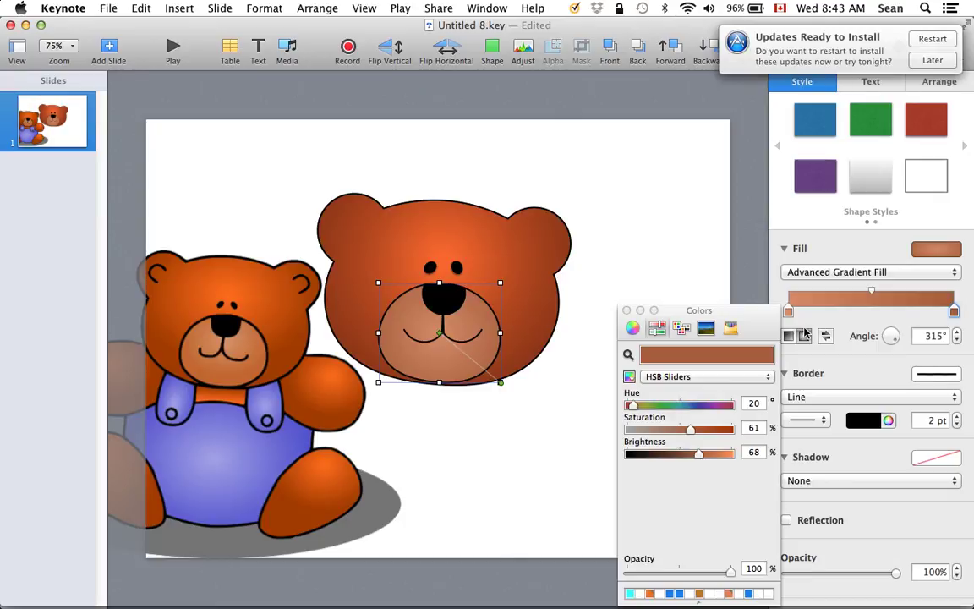
- Reduce the magenta of the muzzle gradient's inner color to 29% using CMYK sliders, and close the color picker
{"action": "left_click", "coordinate": [789, 313]}
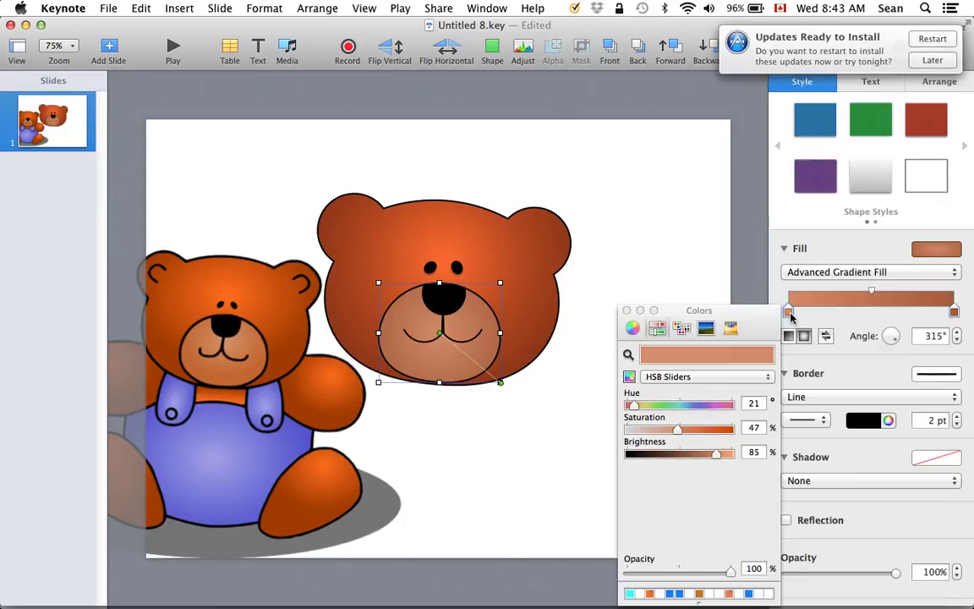
{"action": "left_click", "coordinate": [667, 377]}
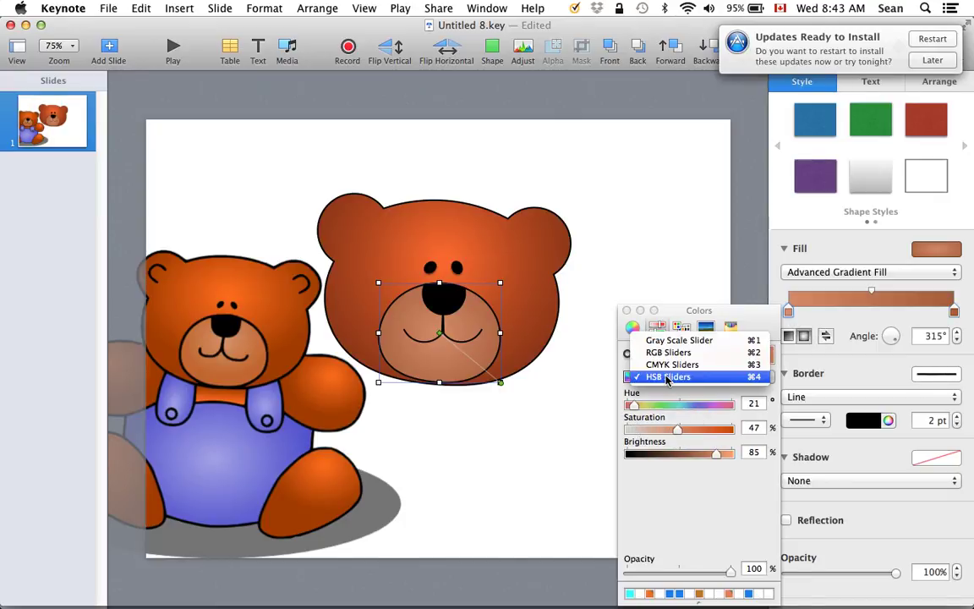
{"action": "left_click", "coordinate": [668, 365]}
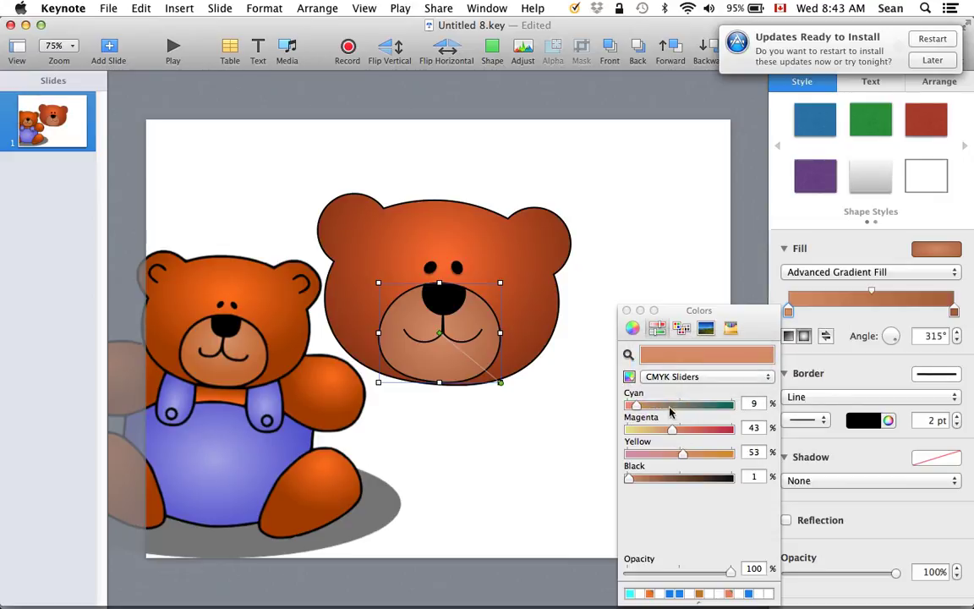
{"action": "left_click_drag", "start_coordinate": [673, 429], "coordinate": [660, 431]}
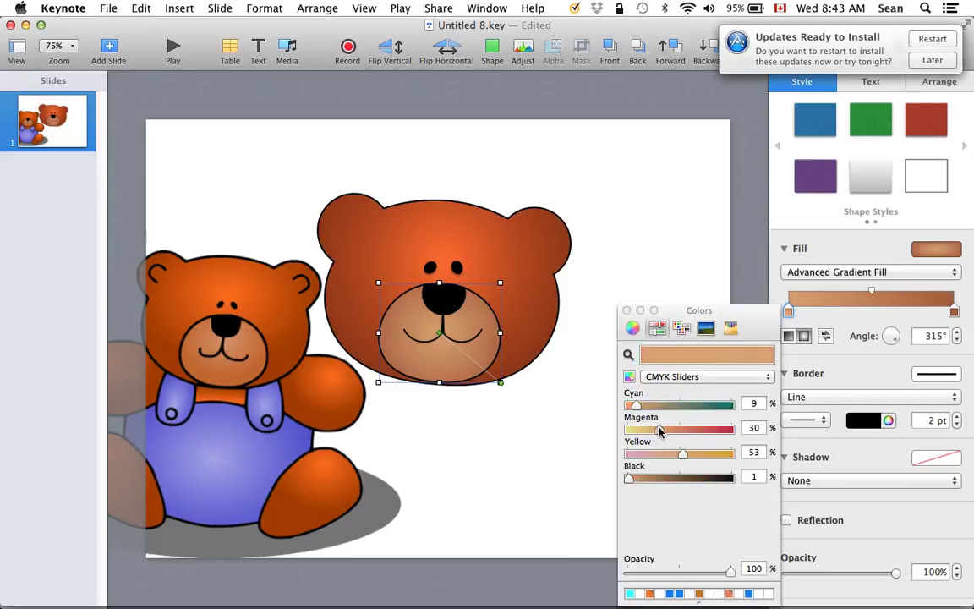
{"action": "left_click", "coordinate": [592, 256]}
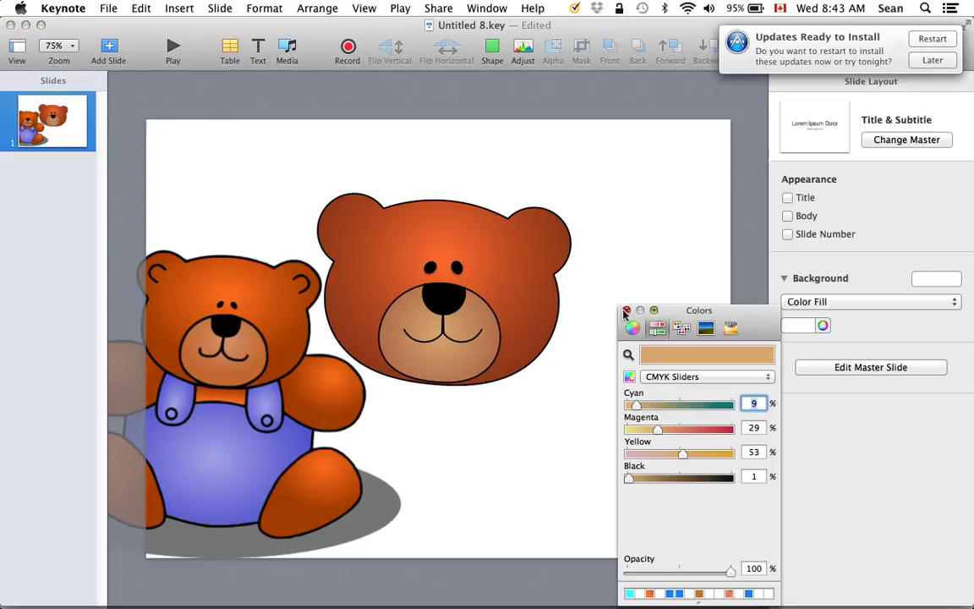
{"action": "left_click", "coordinate": [626, 311]}
- Move the reference bear to the slide's lower-right corner and set the drawn head's border to 5 pt
{"action": "left_click_drag", "start_coordinate": [270, 351], "coordinate": [683, 369]}
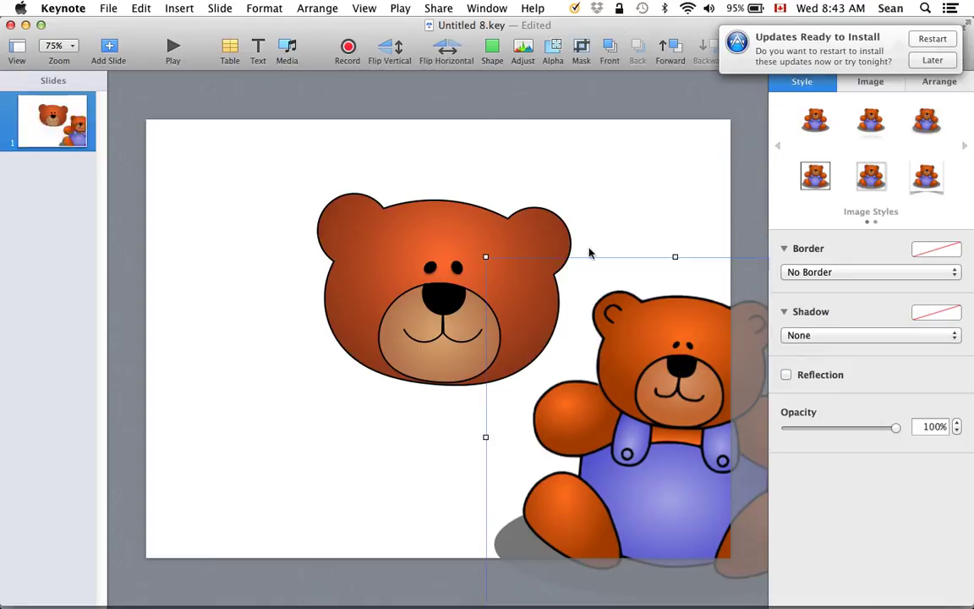
{"action": "left_click", "coordinate": [537, 209]}
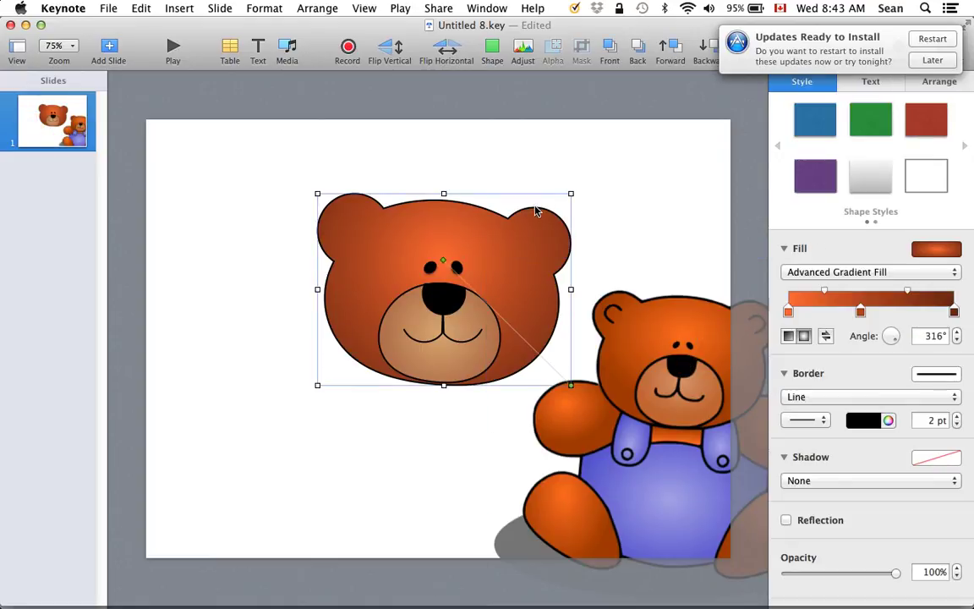
{"action": "left_click", "coordinate": [957, 416]}
{"action": "left_click", "coordinate": [957, 417]}
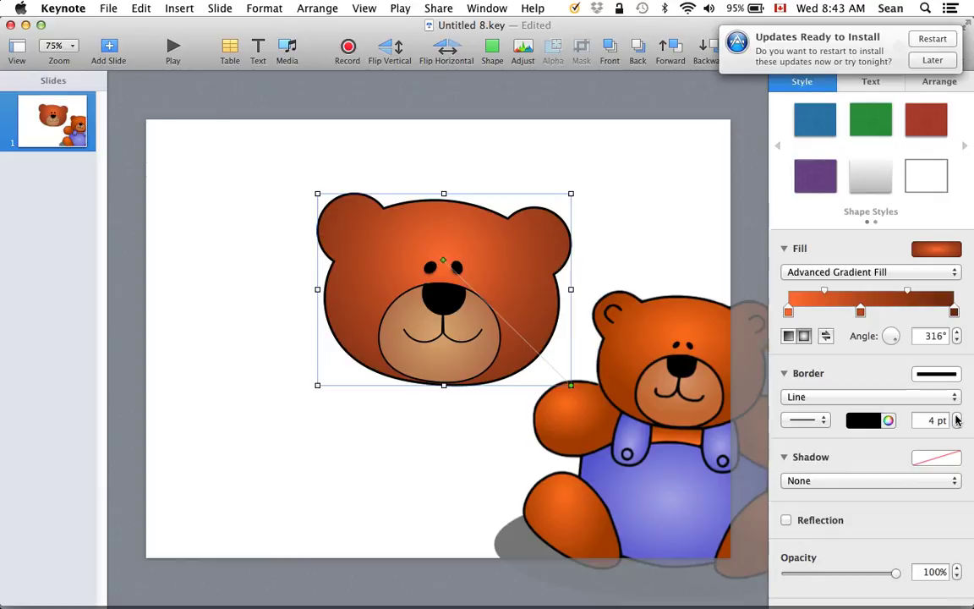
{"action": "left_click", "coordinate": [957, 417]}
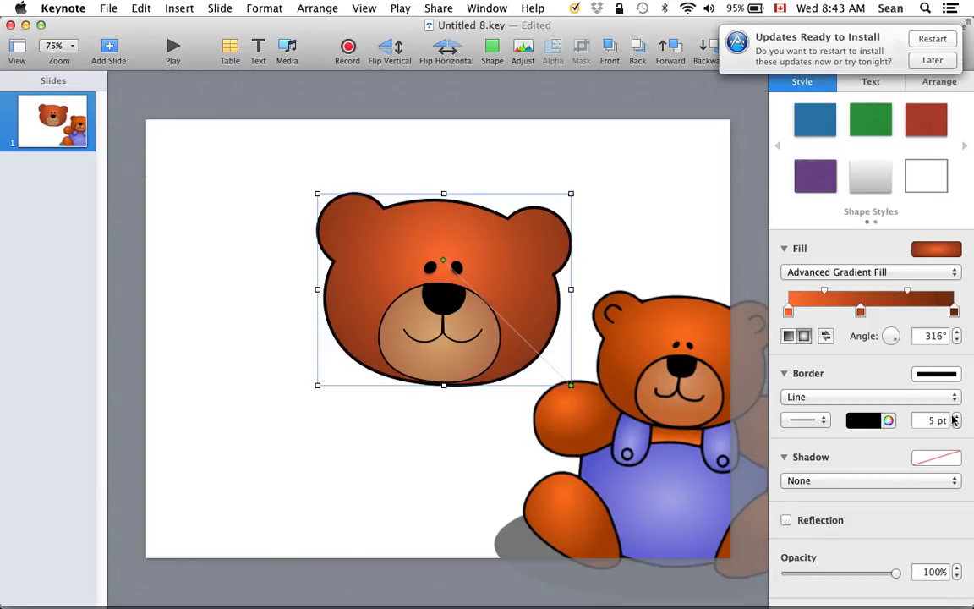
- Set the muzzle oval's border to 5 pt
{"action": "left_click", "coordinate": [499, 339]}
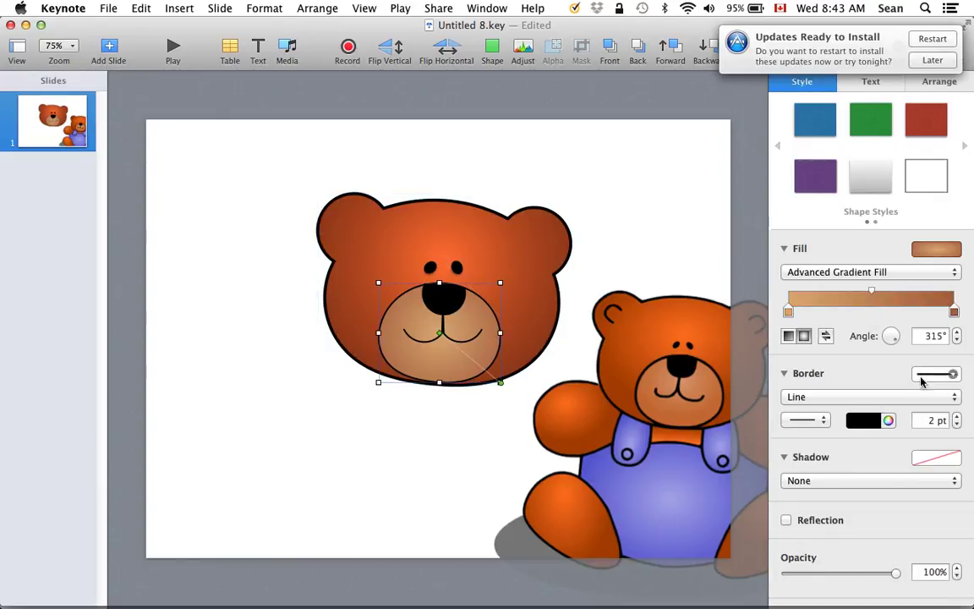
{"action": "left_click", "coordinate": [957, 416]}
{"action": "left_click", "coordinate": [957, 417]}
{"action": "left_click", "coordinate": [957, 417]}
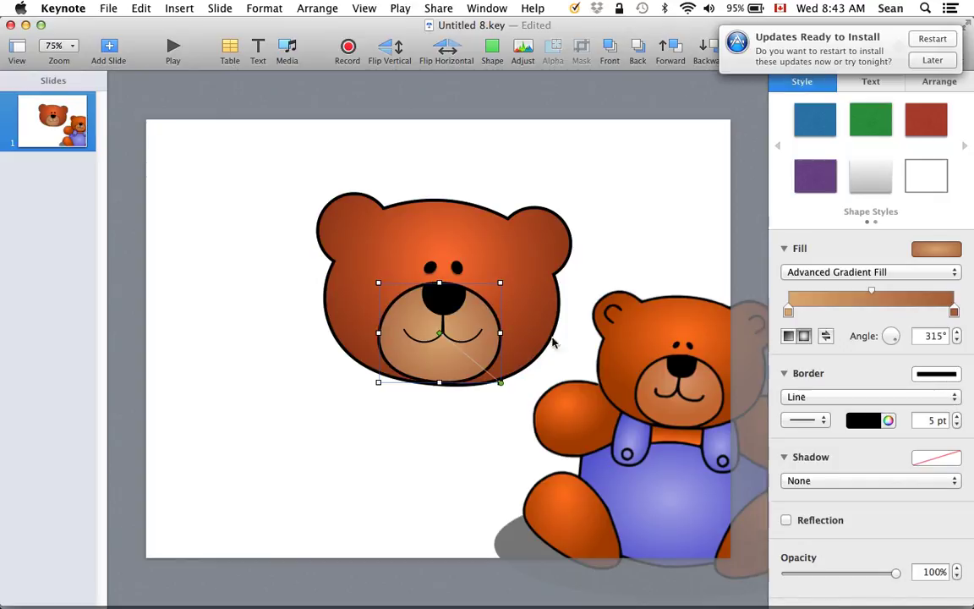
- Set the stroke of both mouth curves to 5 pt and deselect them
{"action": "left_click", "coordinate": [469, 347]}
{"action": "left_click", "coordinate": [414, 341], "text": "shift"}
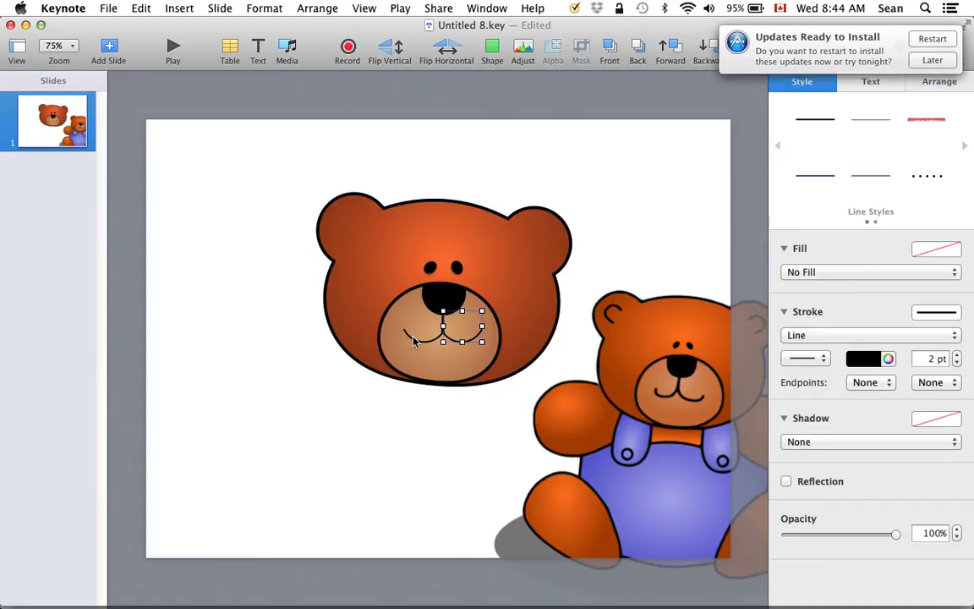
{"action": "left_click", "coordinate": [958, 356]}
{"action": "left_click", "coordinate": [958, 356]}
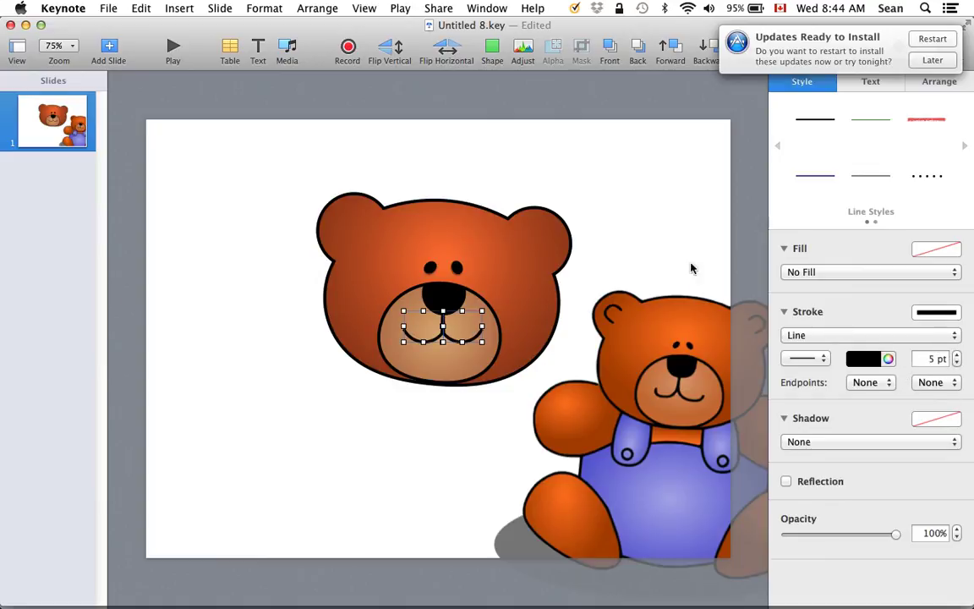
{"action": "left_click", "coordinate": [669, 223]}
- Move the reference bear farther off the slide's lower-right corner and group all parts of the drawn head
{"action": "left_click_drag", "start_coordinate": [607, 285], "coordinate": [719, 309]}
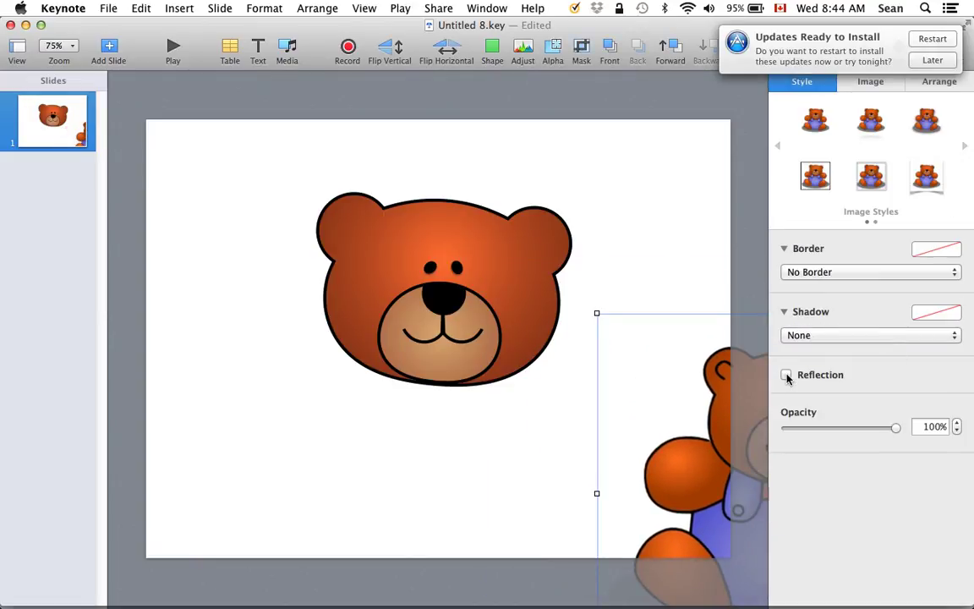
{"action": "left_click_drag", "start_coordinate": [231, 162], "coordinate": [538, 428]}
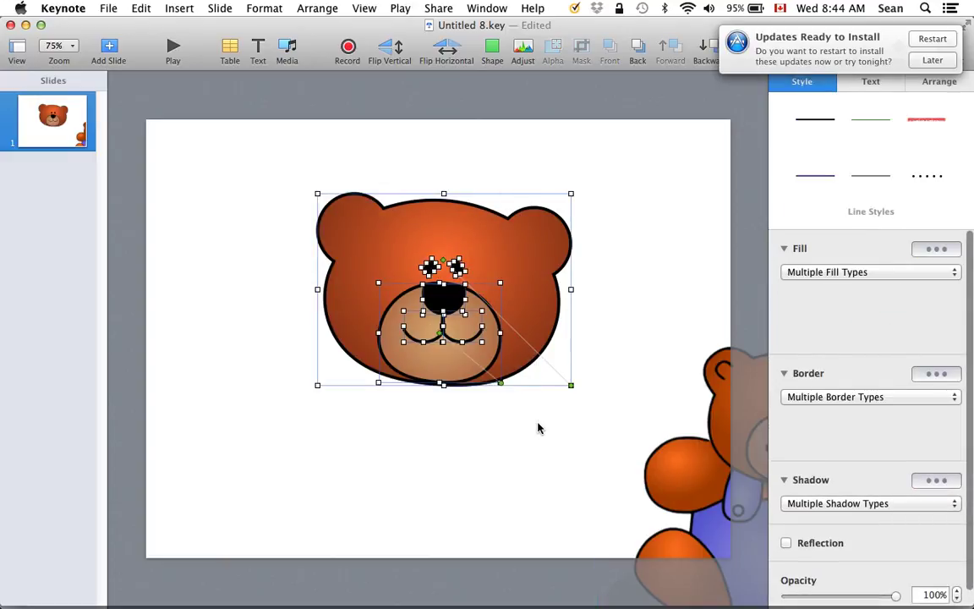
{"action": "key", "text": "super+alt+g"}
{"action": "left_click", "coordinate": [538, 428]}
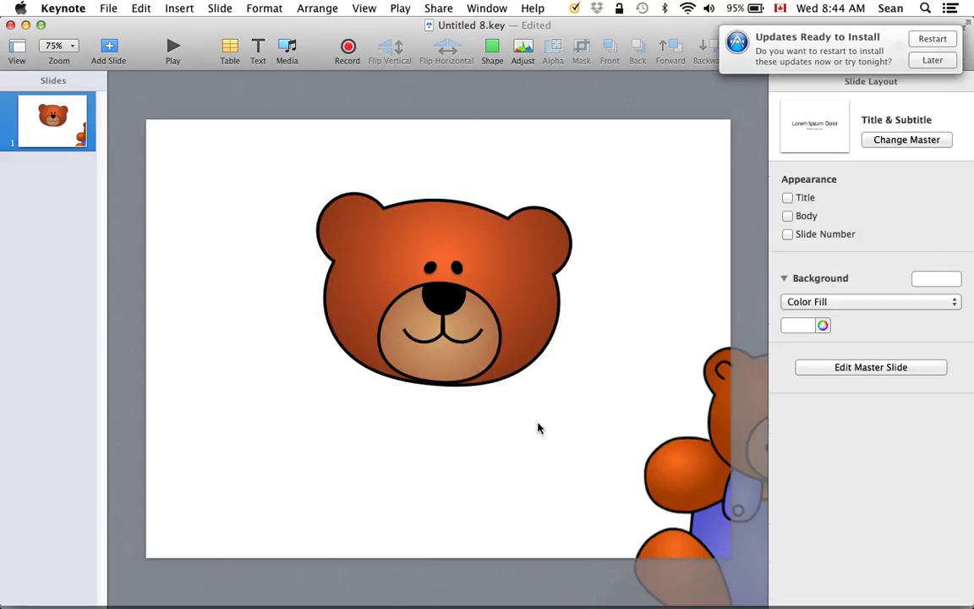
- Capture a screenshot of the area around the drawn bear head and paste it onto the slide
{"action": "key", "text": "super+shift+4"}
{"action": "left_click_drag", "start_coordinate": [272, 172], "coordinate": [599, 410]}
{"action": "key", "text": "super+v"}
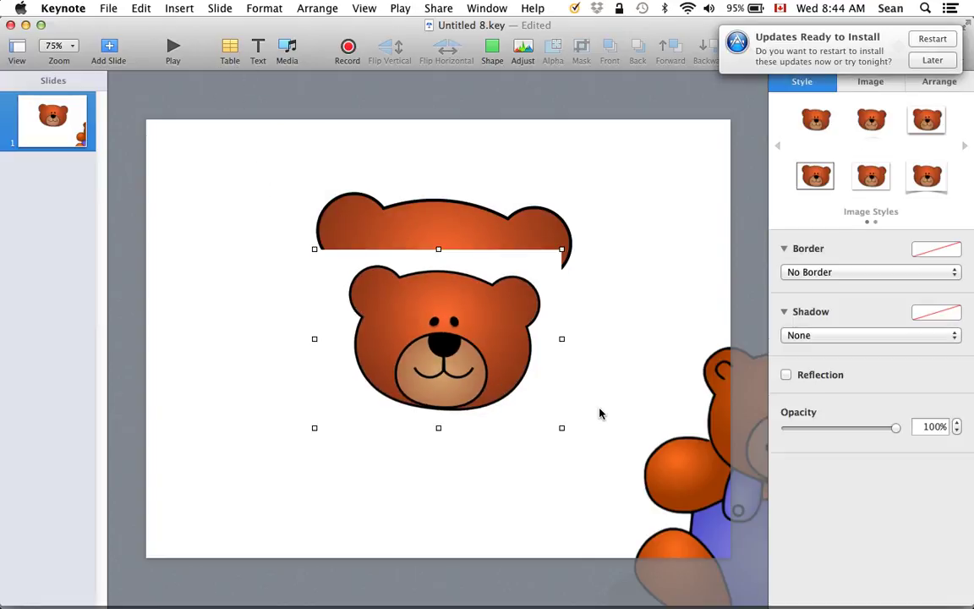
- Make the white background of the pasted bear head picture transparent with Instant Alpha
{"action": "left_click", "coordinate": [553, 47]}
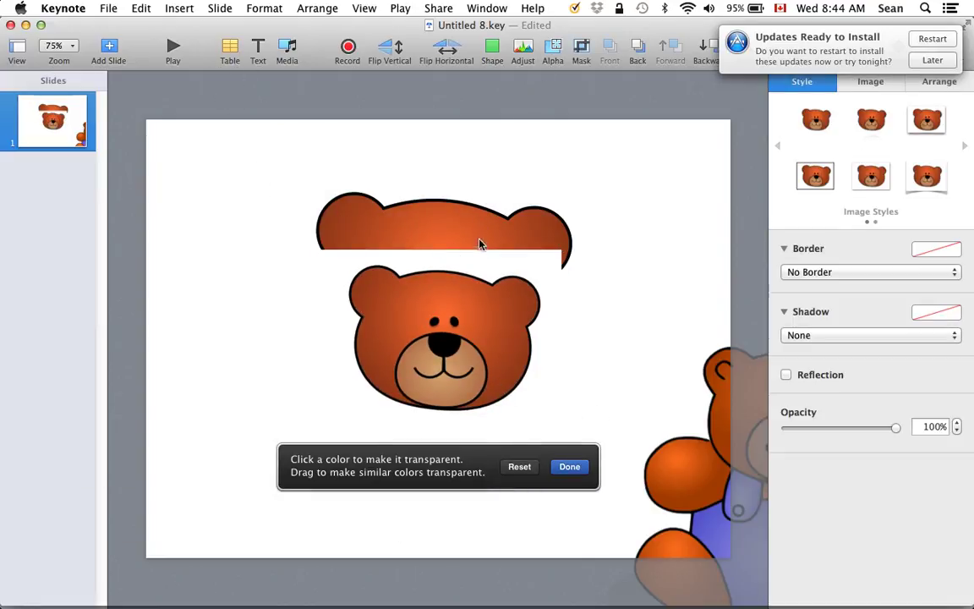
{"action": "left_click", "coordinate": [525, 261]}
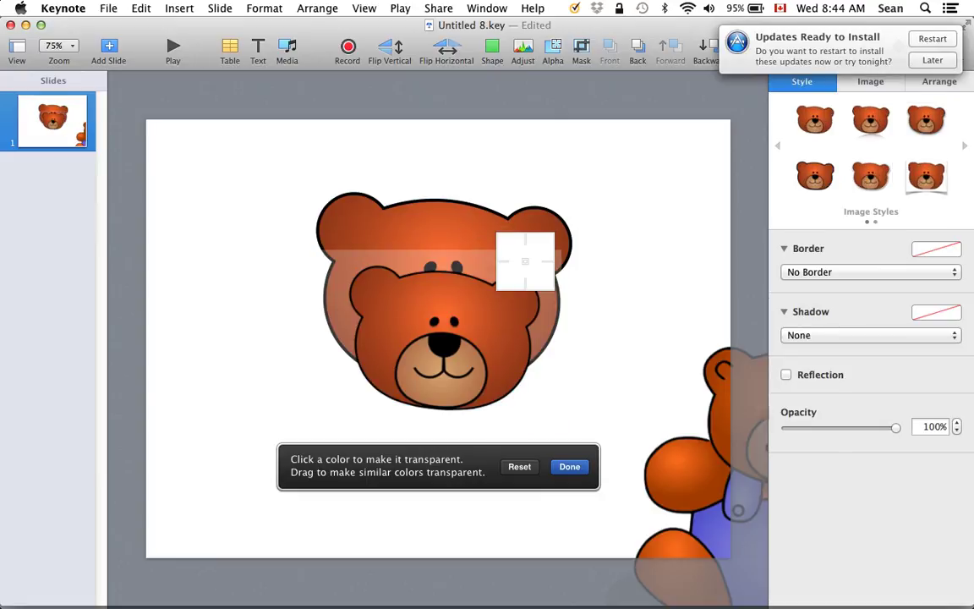
{"action": "key", "text": "Return"}
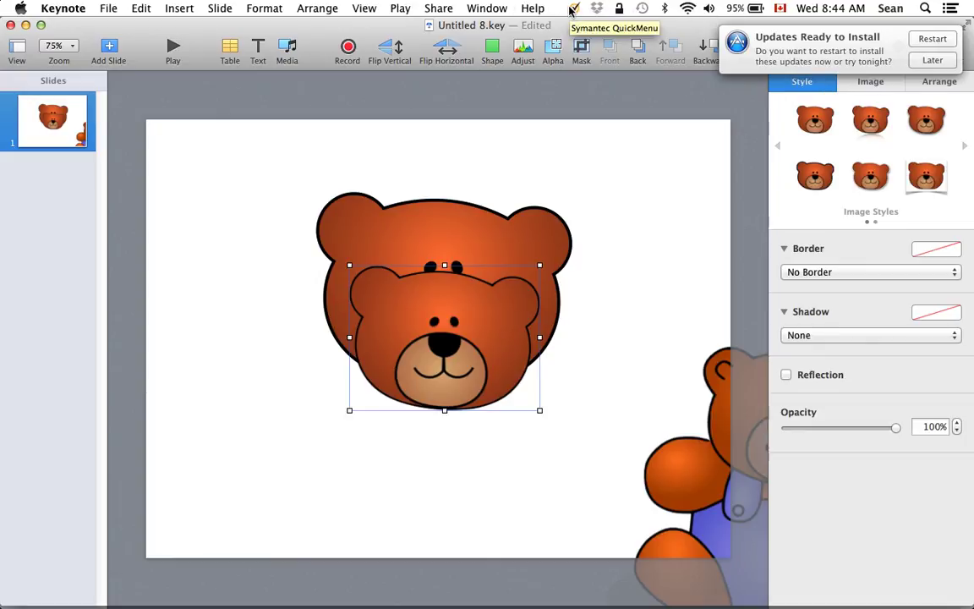
{"action": "key", "text": "super+Tab"}
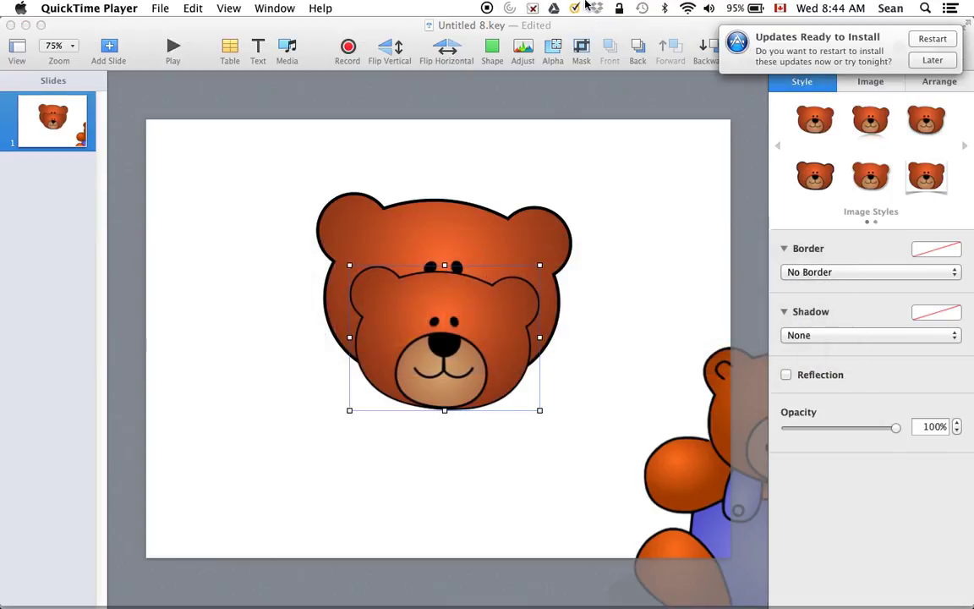